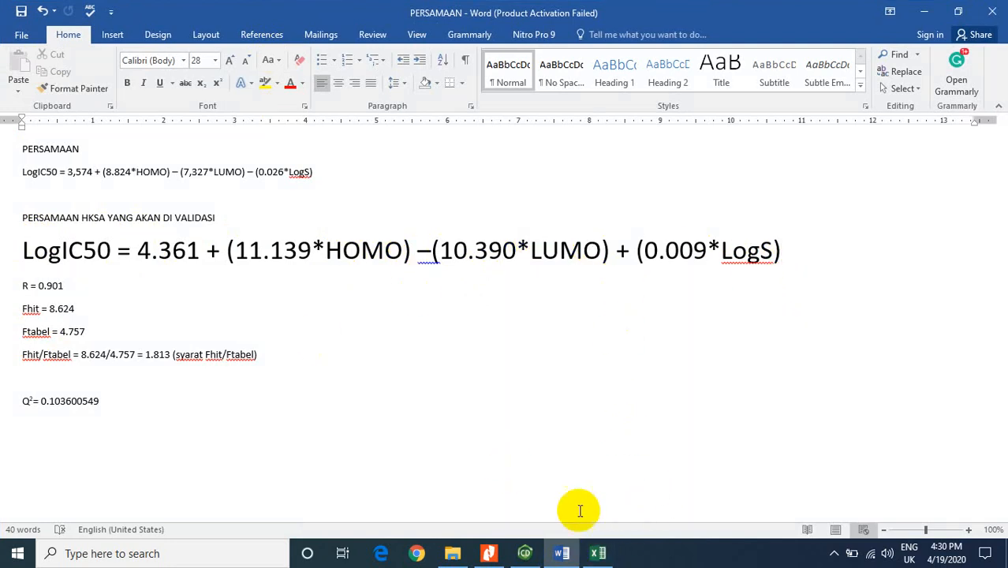
# Switch to the hasil qsar workbook in Excel and examine the IC50 and LogIC50 values of compound 15 on Sheet1.
pyautogui.click(597, 552)
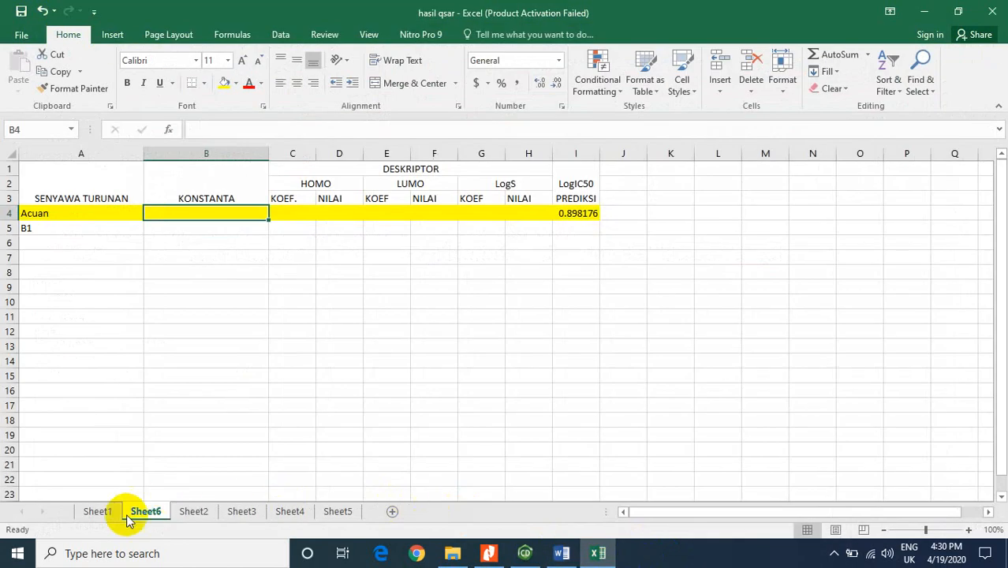
pyautogui.click(97, 513)
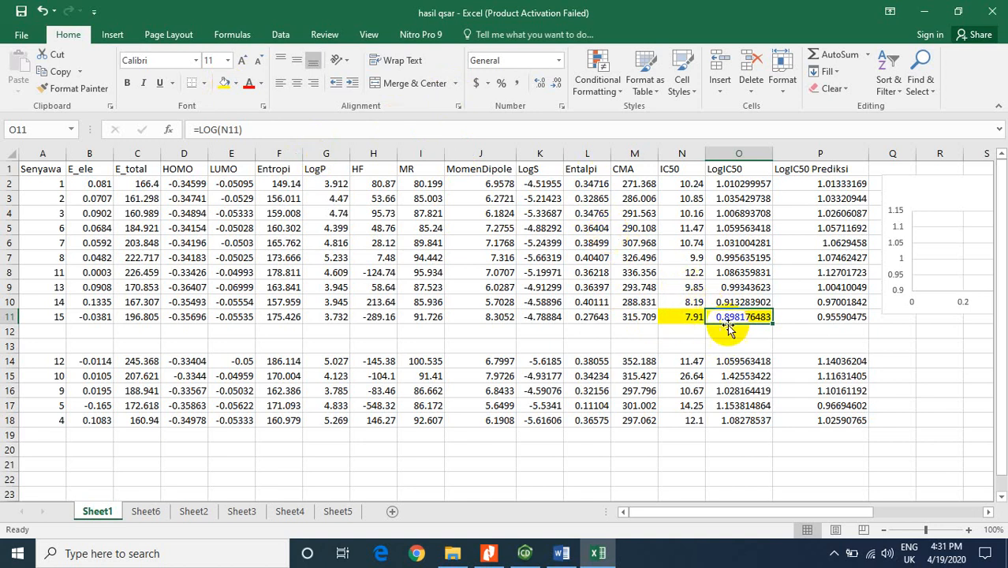
pyautogui.click(688, 332)
pyautogui.moveTo(683, 317); pyautogui.dragTo(736, 318)
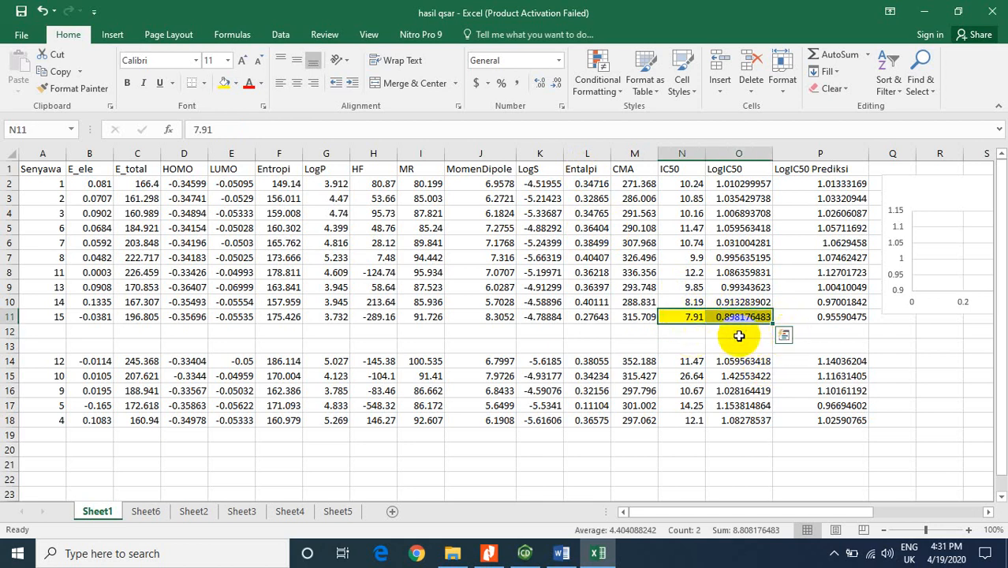
pyautogui.click(739, 336)
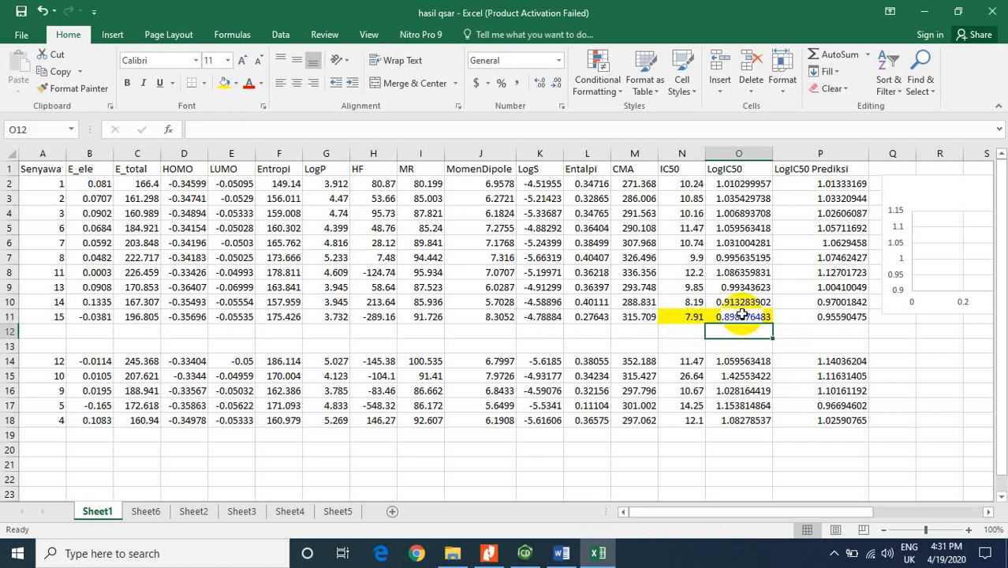
pyautogui.click(742, 315)
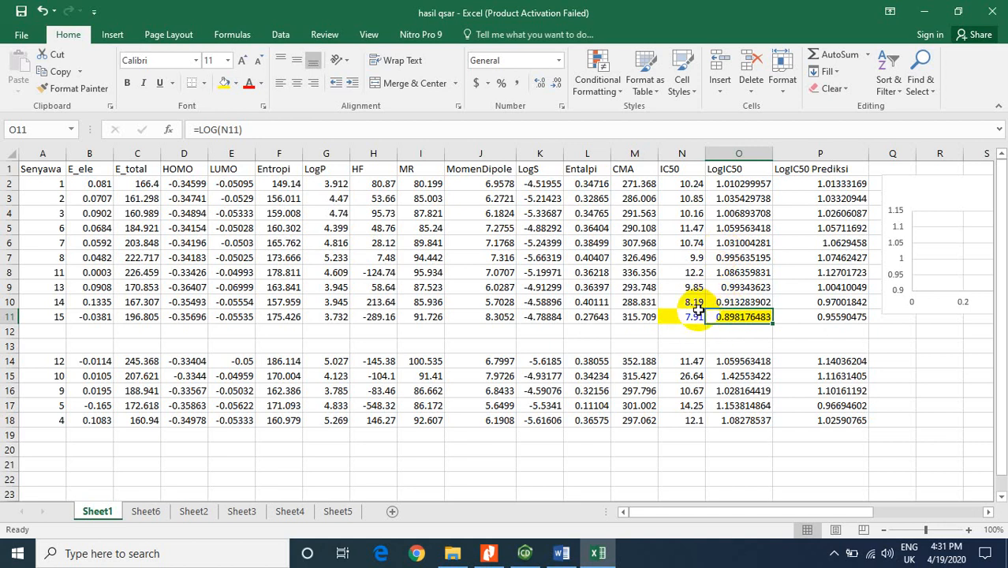
pyautogui.click(692, 317)
pyautogui.click(741, 319)
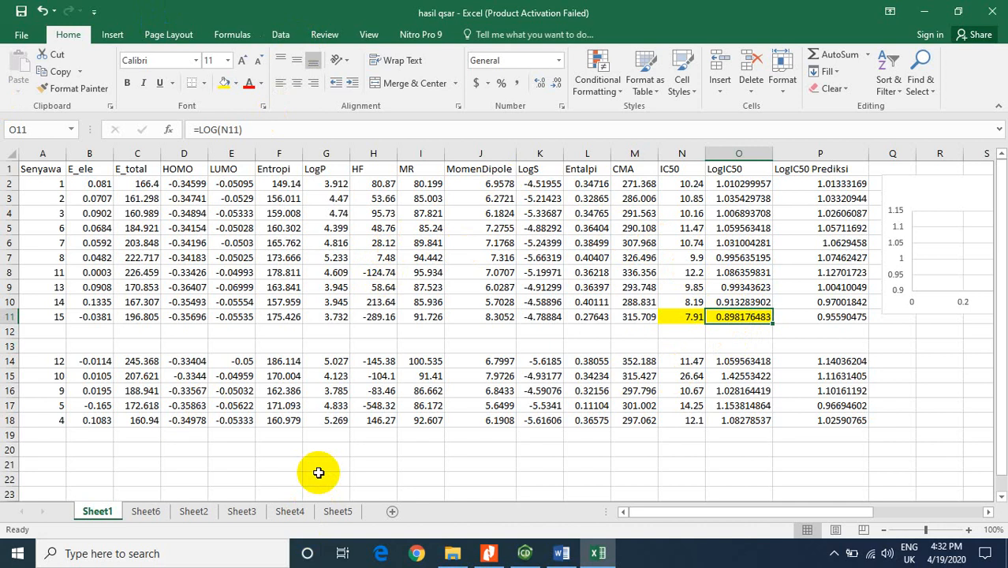
# Review the headers of the Sheet6 prediction table, from SENYAWA TURUNAN and KONSTANTA through the HOMO, LUMO and LogS descriptors to LogIC50 PREDIKSI.
pyautogui.click(336, 512)
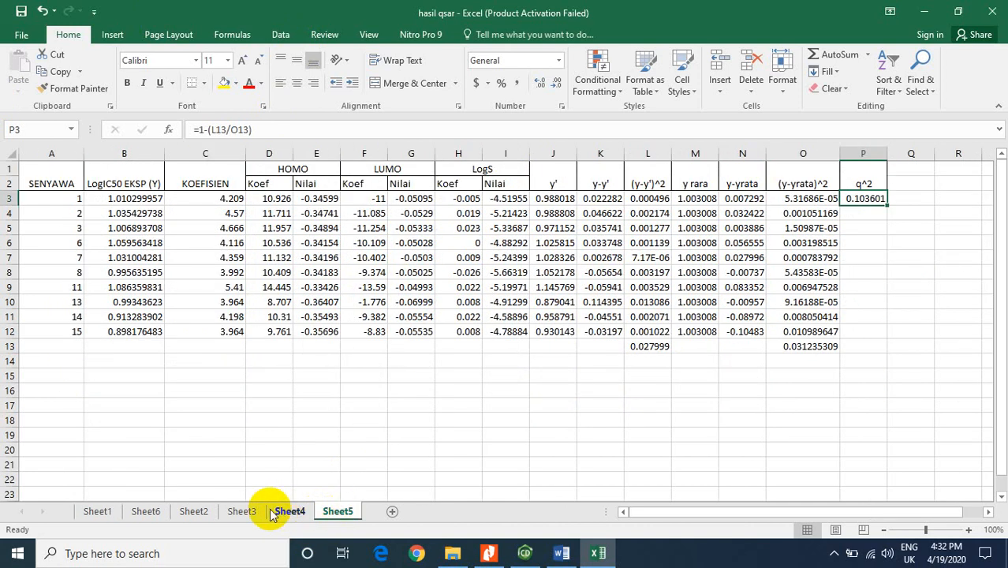
pyautogui.click(144, 513)
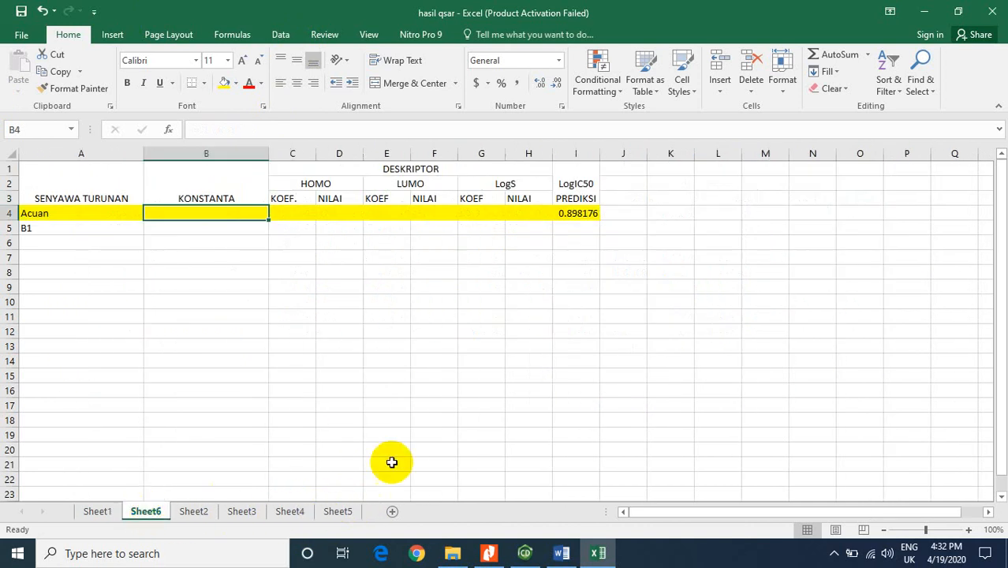
pyautogui.click(102, 172)
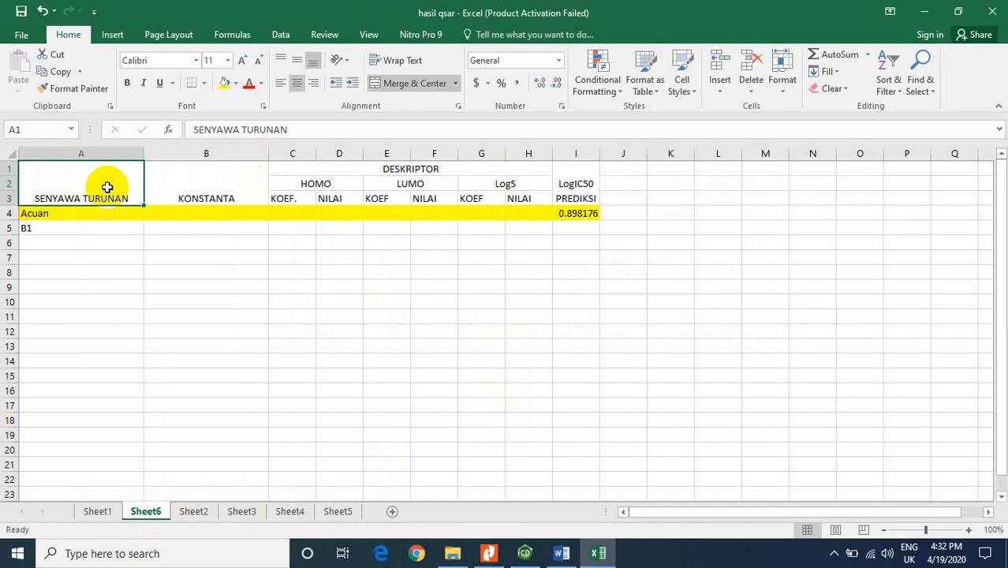
pyautogui.click(192, 189)
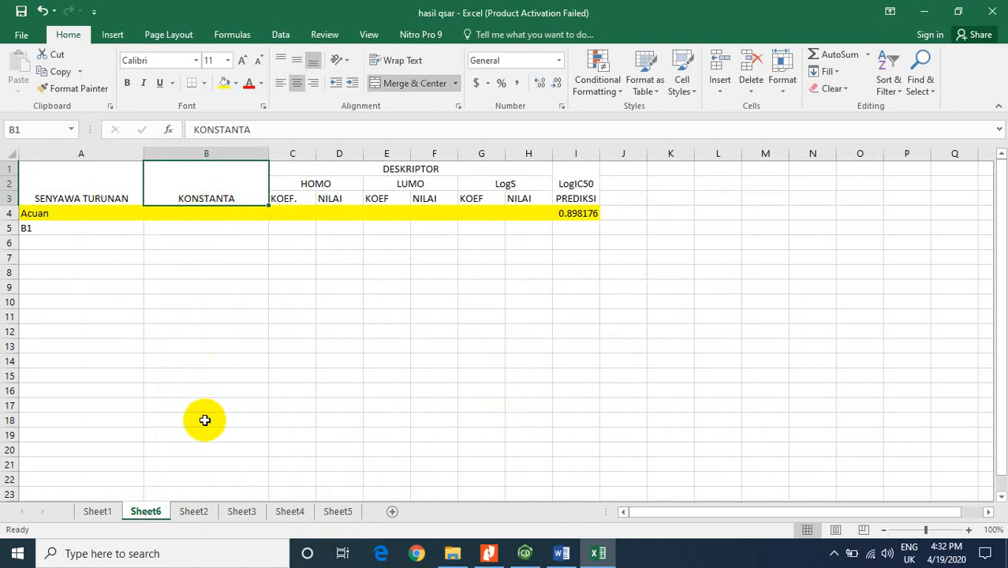
pyautogui.click(388, 168)
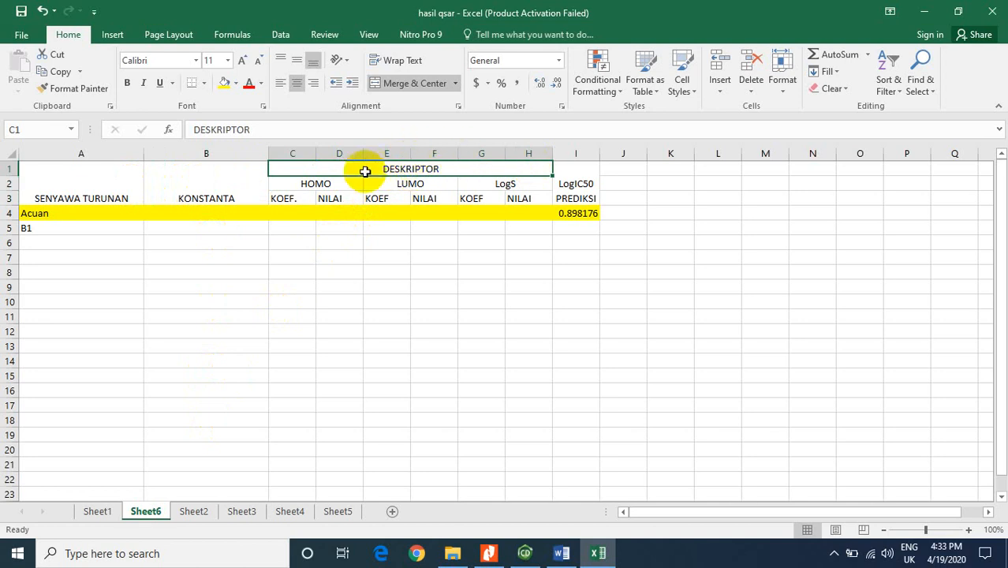
pyautogui.click(330, 184)
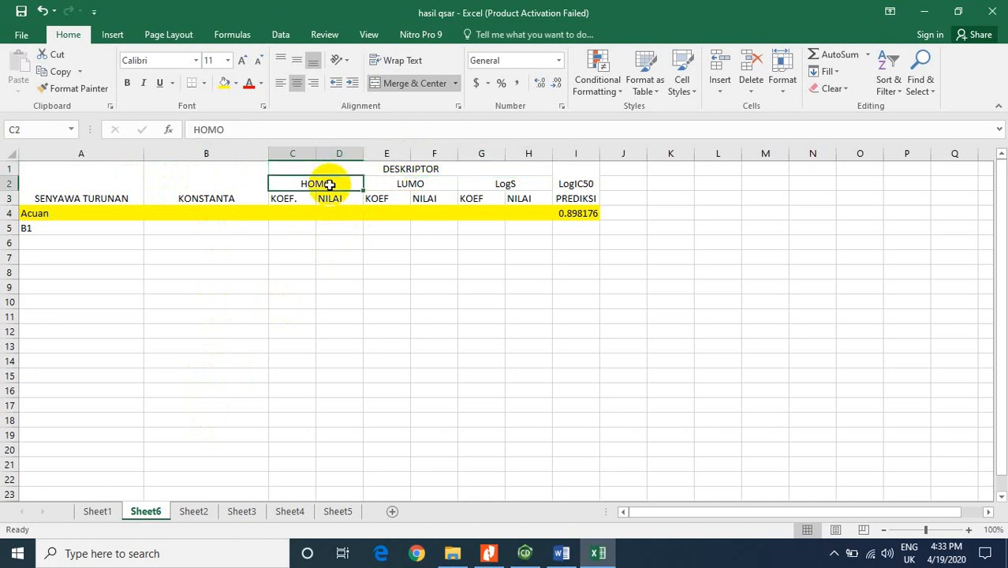
pyautogui.click(392, 188)
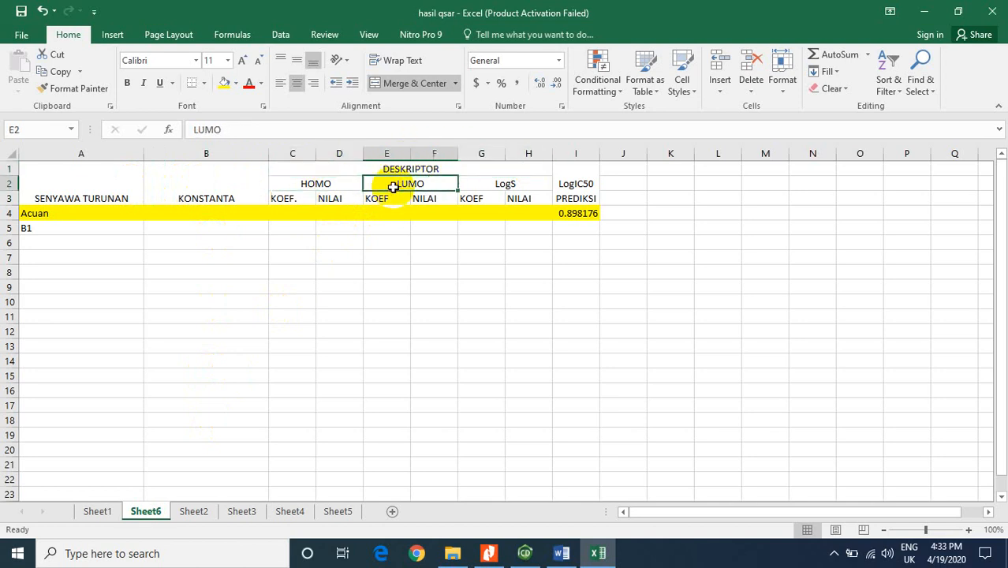
pyautogui.click(488, 194)
pyautogui.click(574, 184)
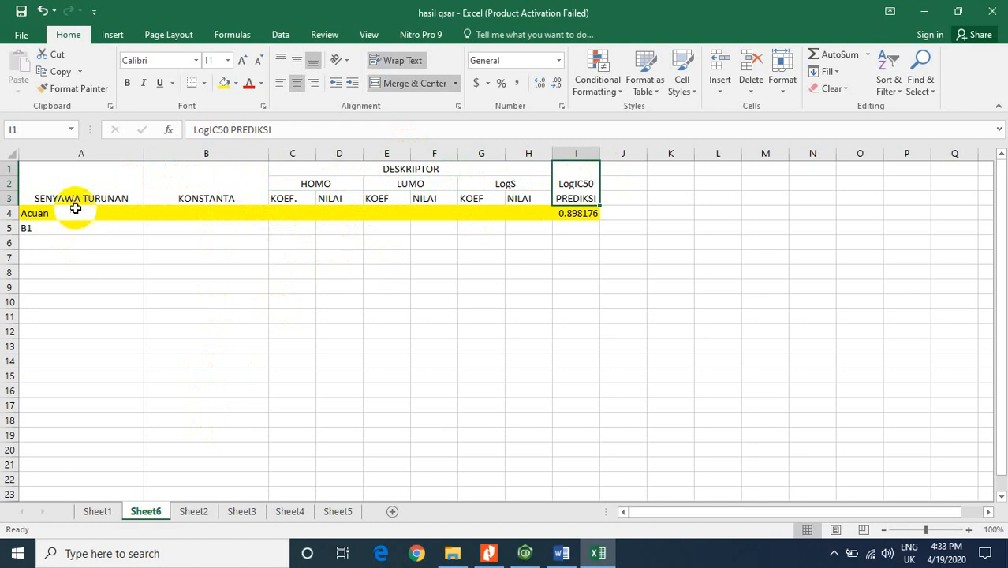
# Apply all borders to the prediction table range A1:I21 on Sheet6.
pyautogui.moveTo(76, 201); pyautogui.dragTo(597, 465)
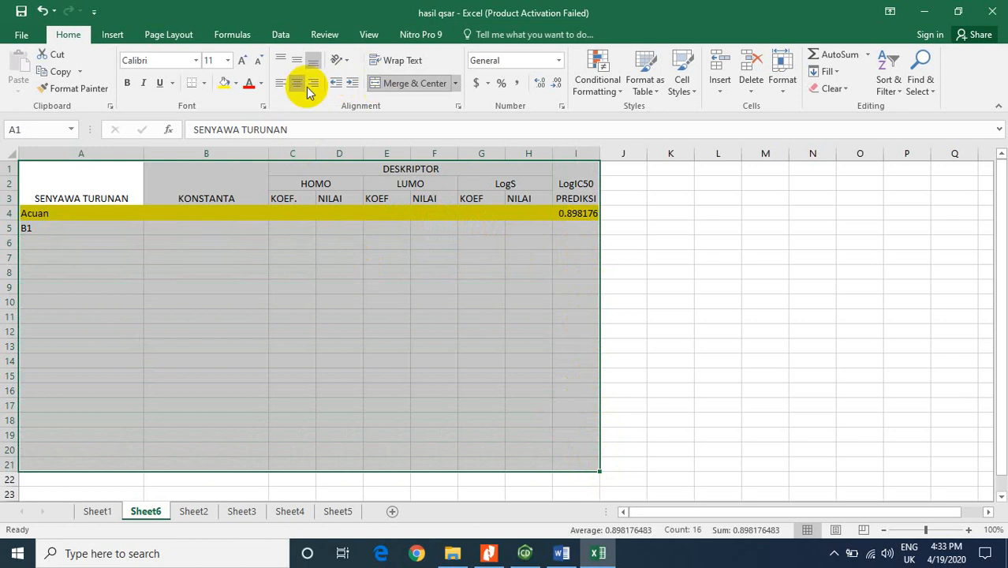
pyautogui.click(205, 84)
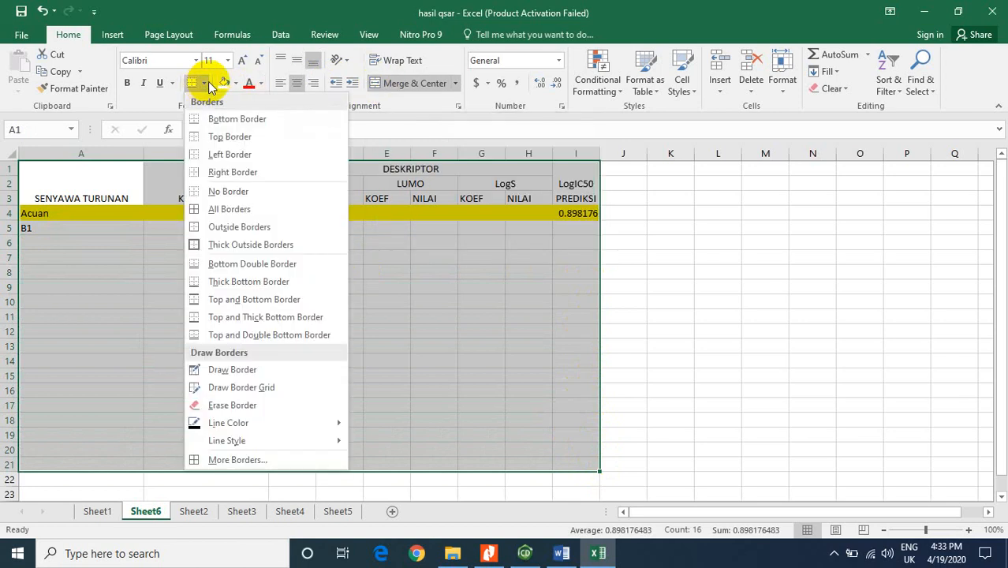
pyautogui.click(212, 214)
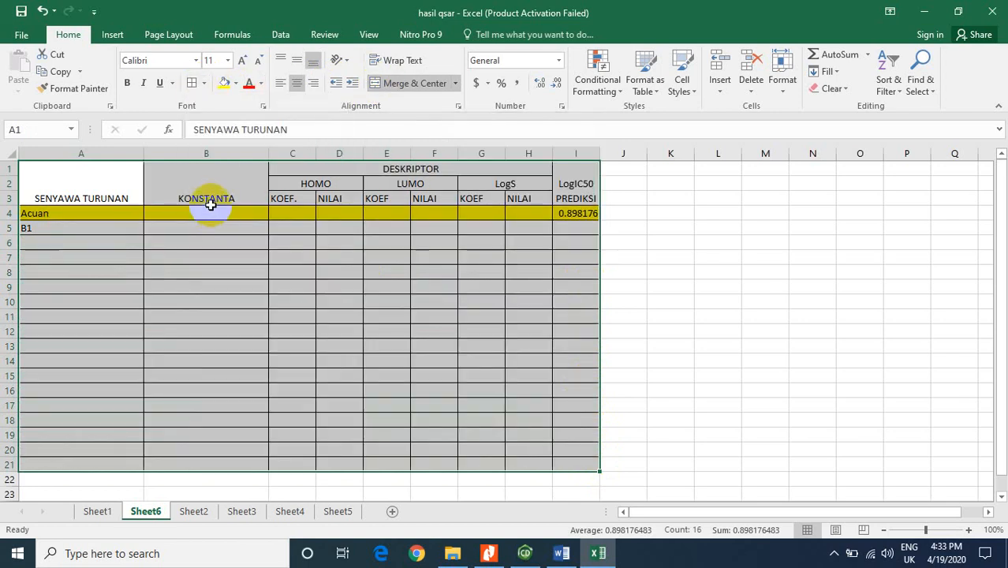
pyautogui.click(684, 289)
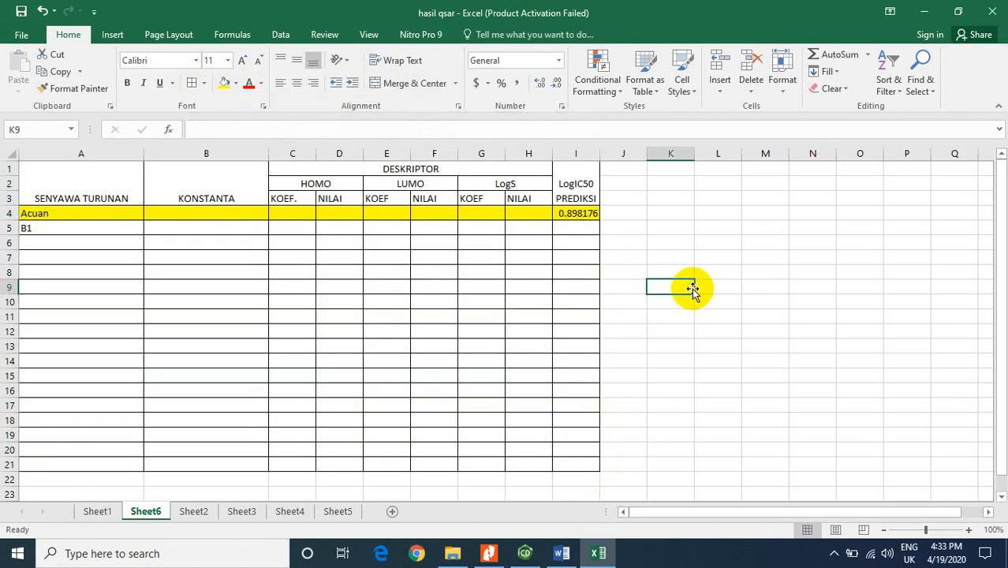
# Compare the Acuan row's predicted LogIC50 on Sheet6 with compound 15's LogIC50 and LogIC50 Prediksi on Sheet1.
pyautogui.click(75, 213)
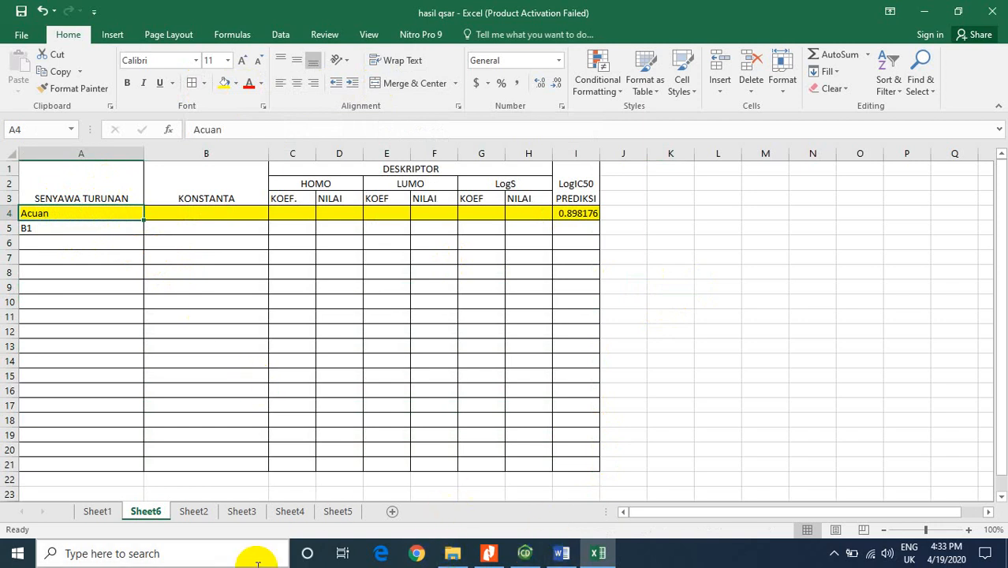
pyautogui.click(96, 512)
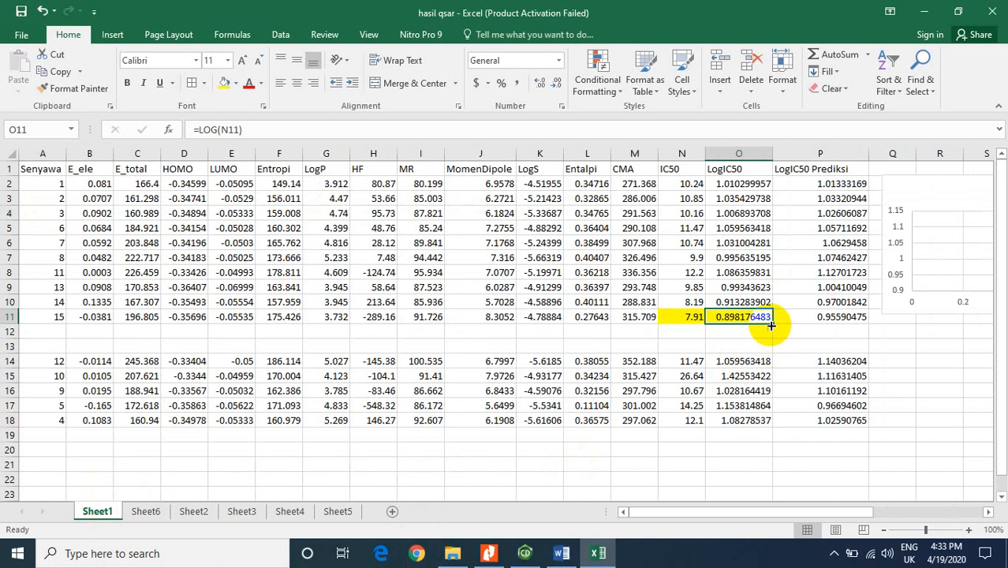
pyautogui.click(135, 515)
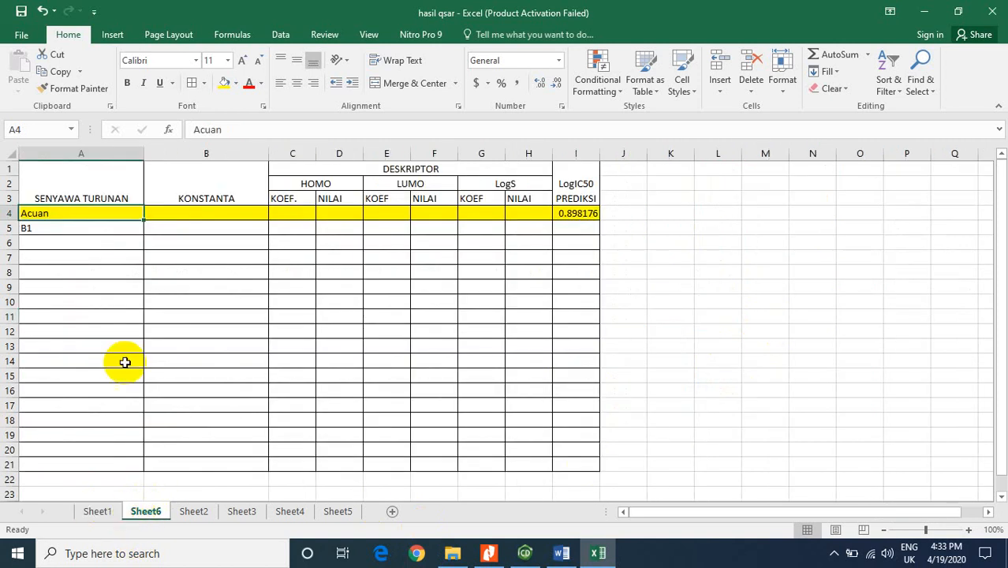
pyautogui.click(569, 212)
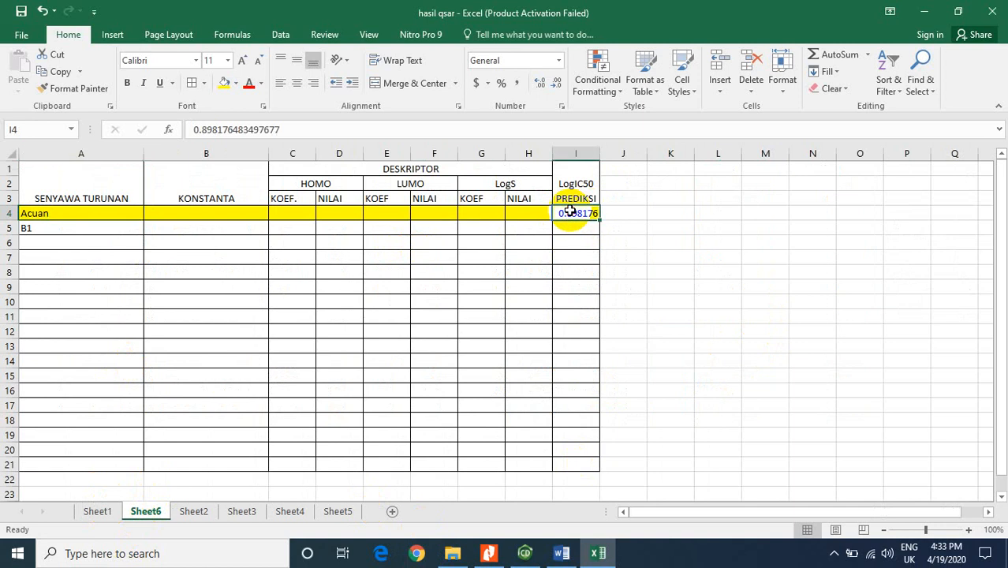
pyautogui.click(97, 511)
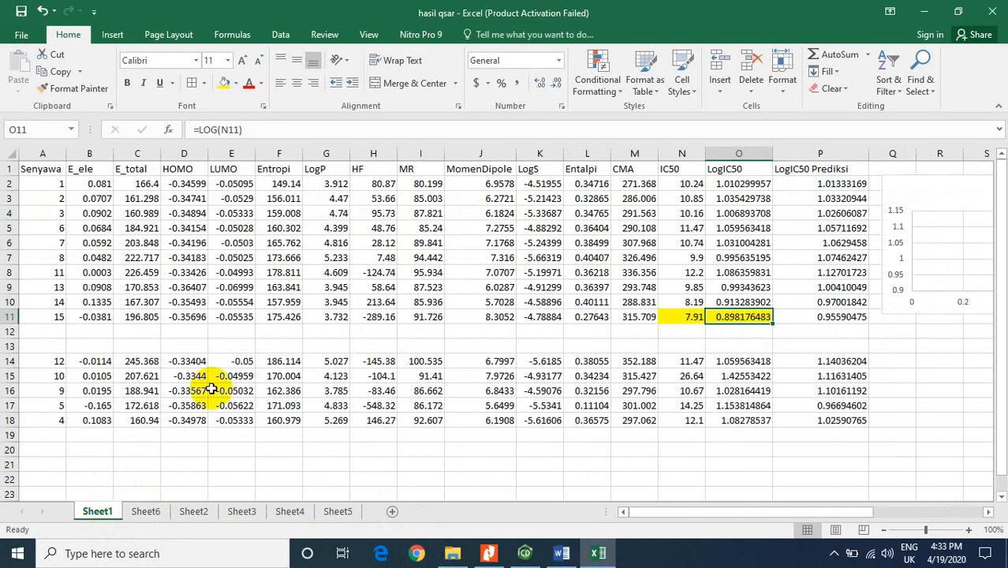
pyautogui.click(842, 319)
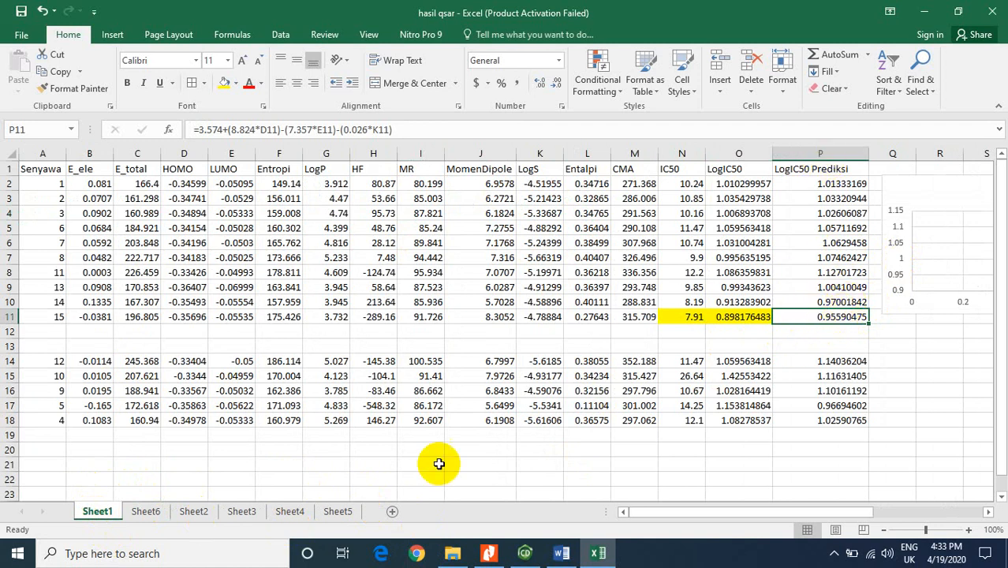
# Replace the Acuan row's LogIC50 PREDIKSI in cell I4 of Sheet6 with compound 15's LogIC50 Prediksi from Sheet1, pasted as a value only.
pyautogui.click(144, 514)
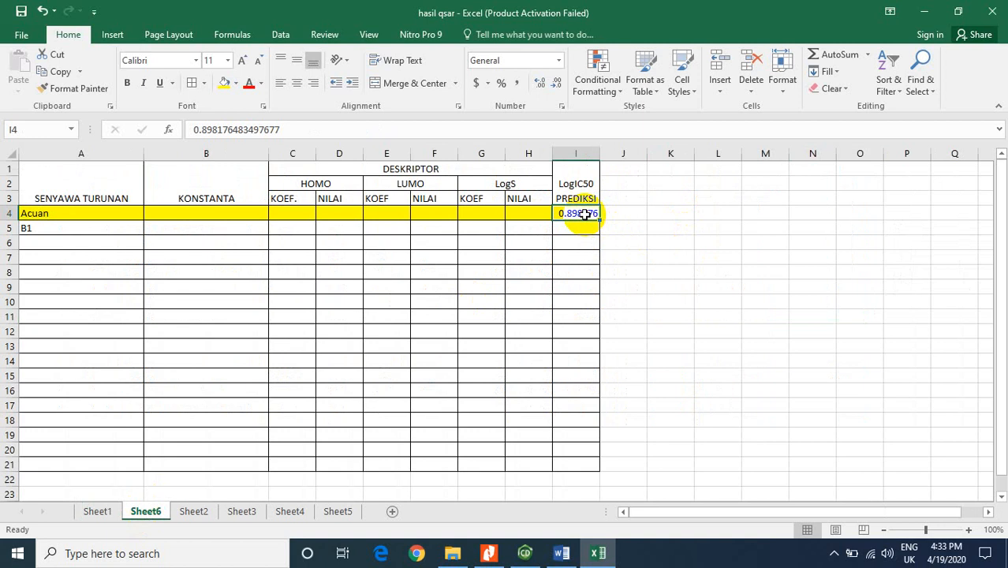
pyautogui.click(98, 511)
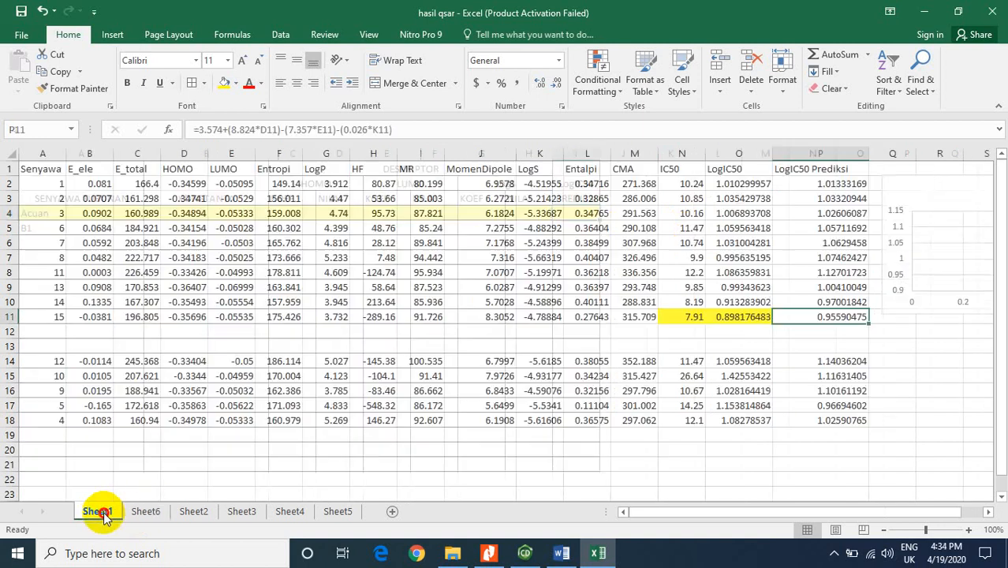
pyautogui.rightClick(852, 322)
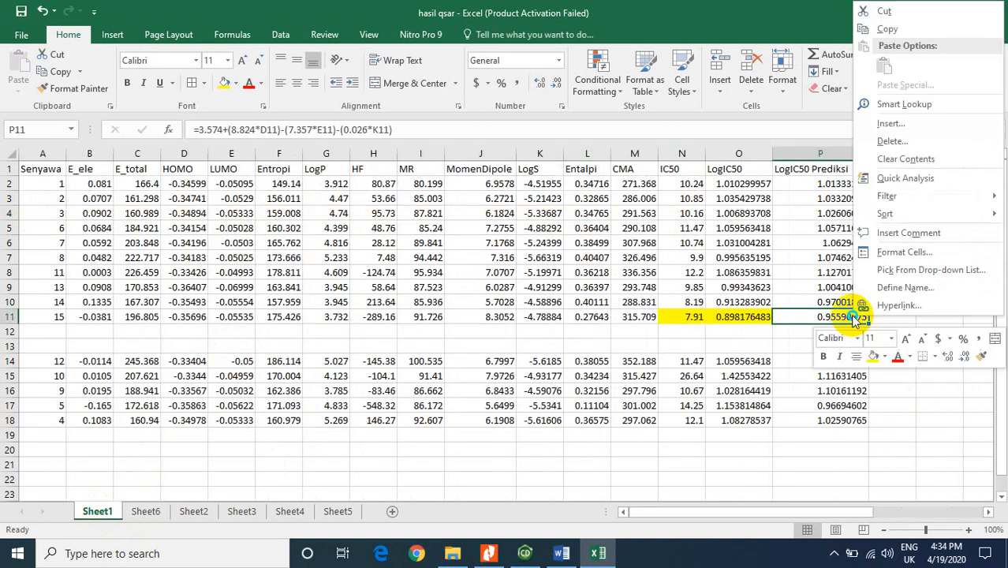
pyautogui.click(889, 29)
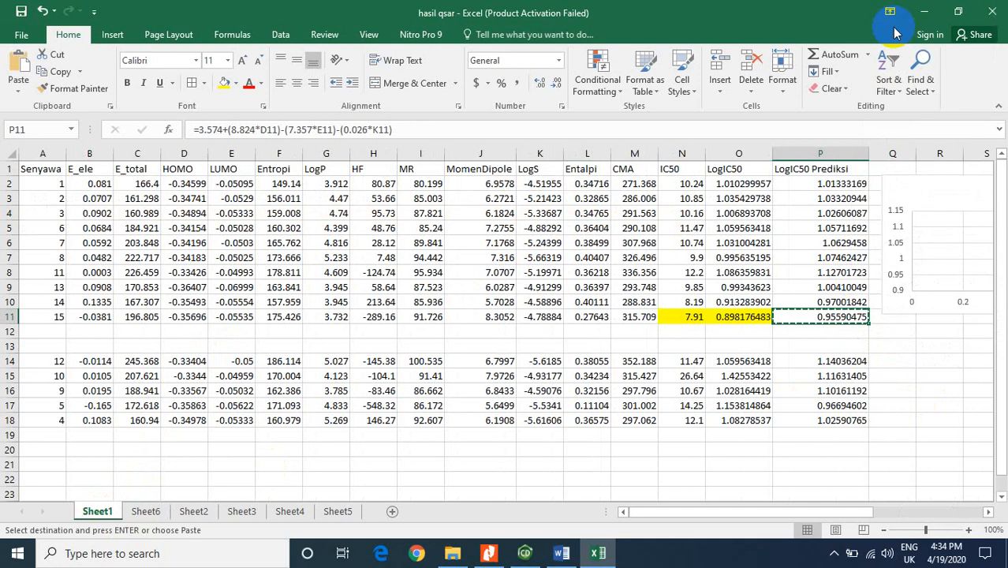
pyautogui.click(142, 511)
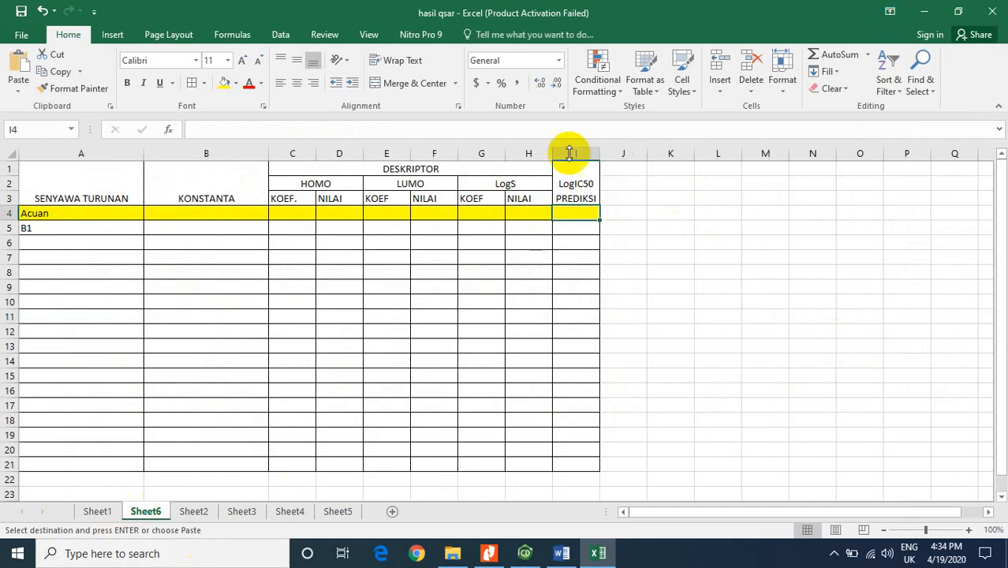
pyautogui.rightClick(585, 213)
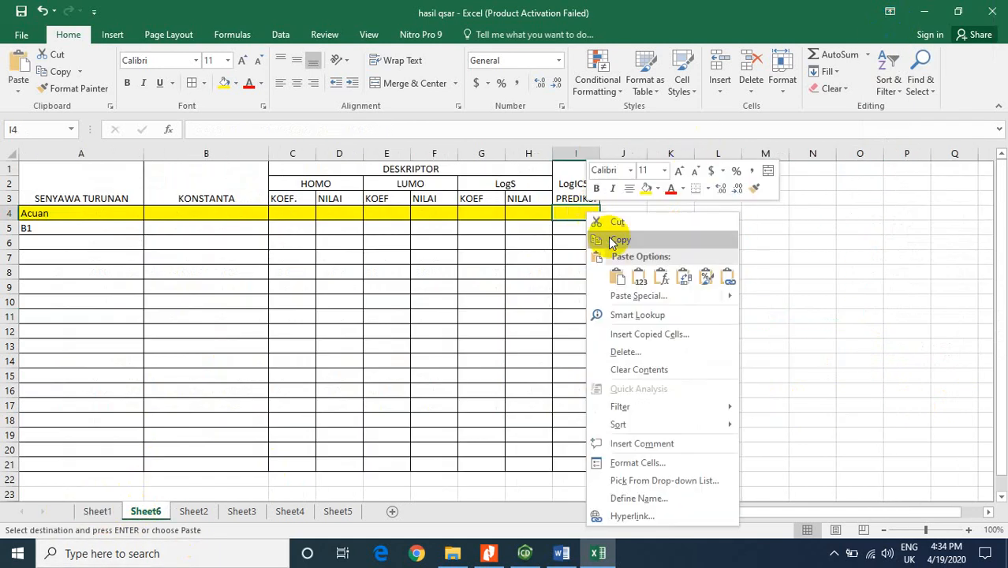
pyautogui.click(636, 278)
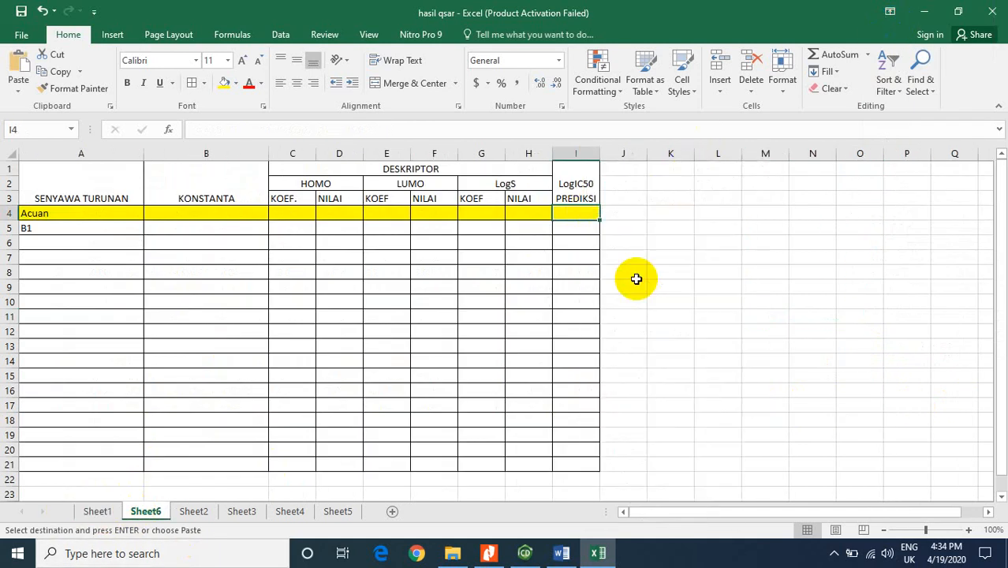
pyautogui.click(618, 211)
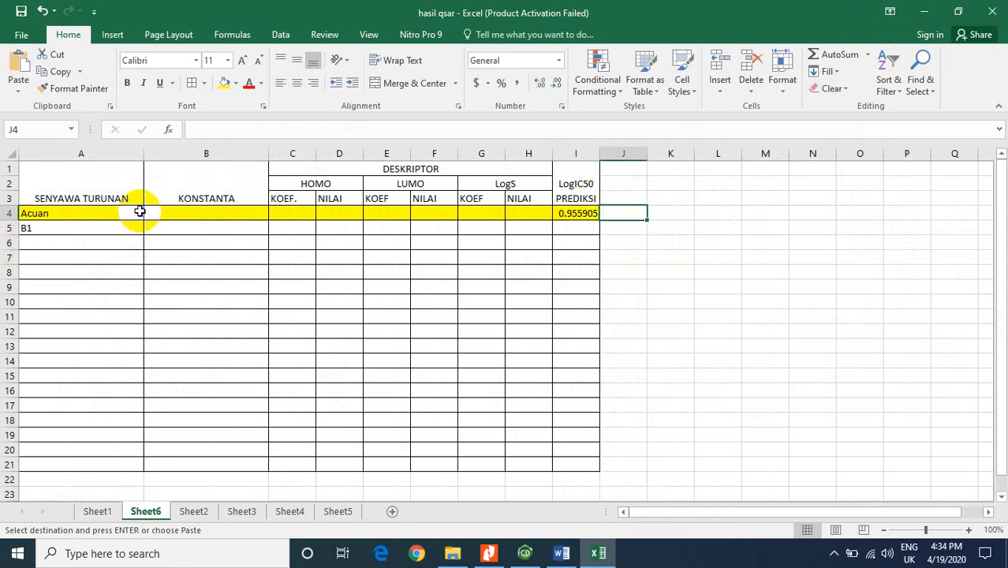
pyautogui.click(80, 233)
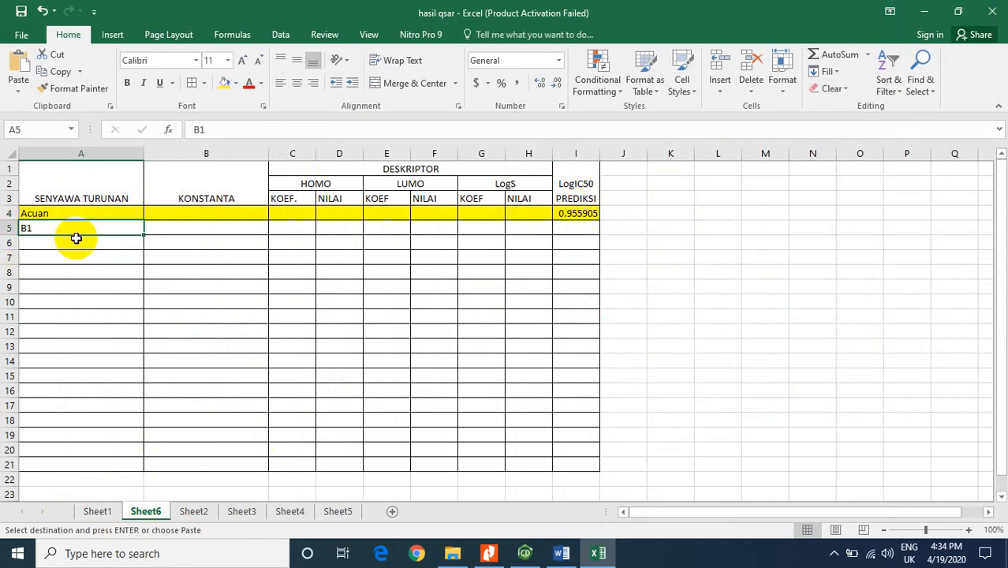
pyautogui.click(76, 238)
pyautogui.click(82, 226)
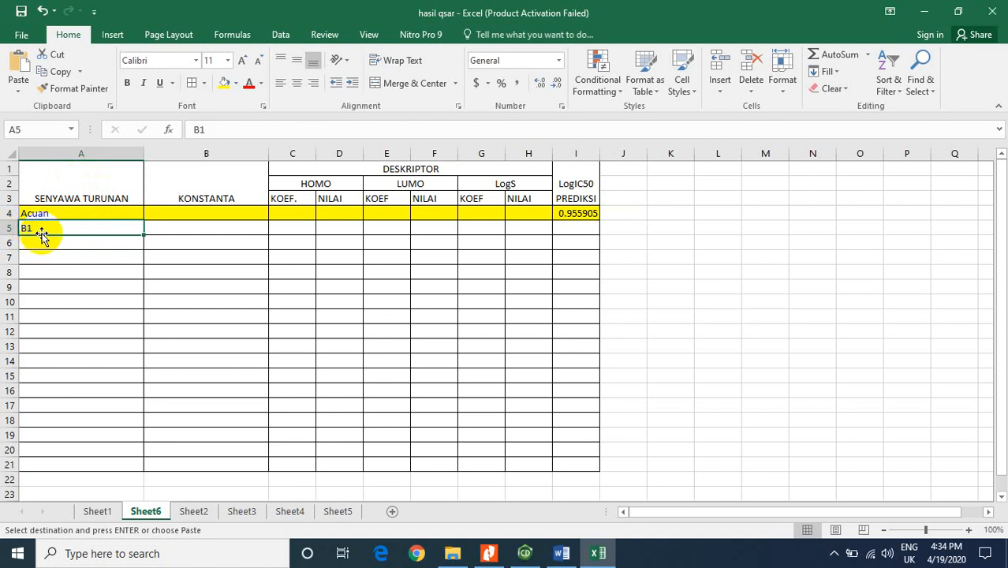
pyautogui.click(191, 214)
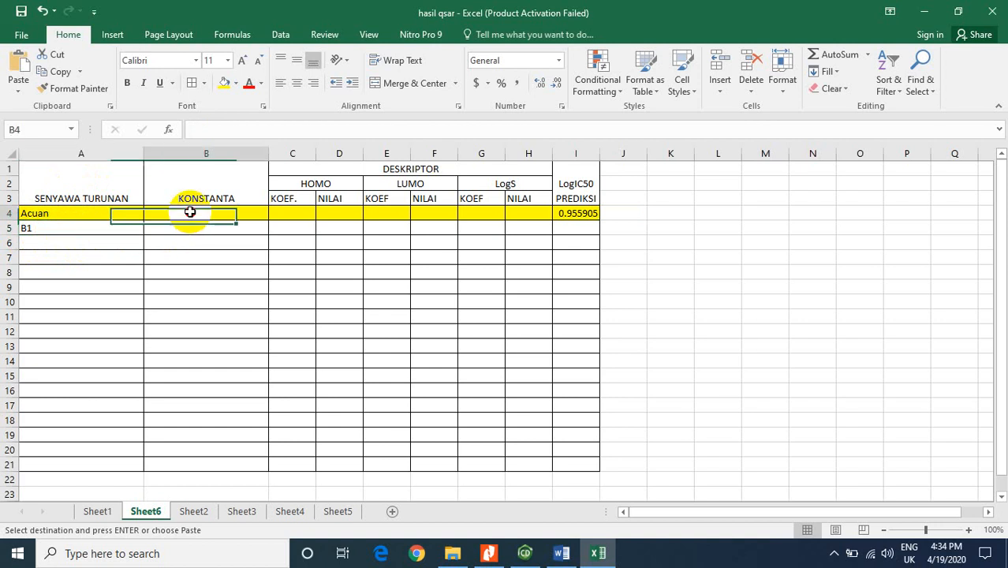
# Look up the equation's constant in the PERSAMAAN Word document, enter 4.361 under KONSTANTA for B1 and fill it down B5:B21.
pyautogui.click(189, 226)
pyautogui.click(192, 208)
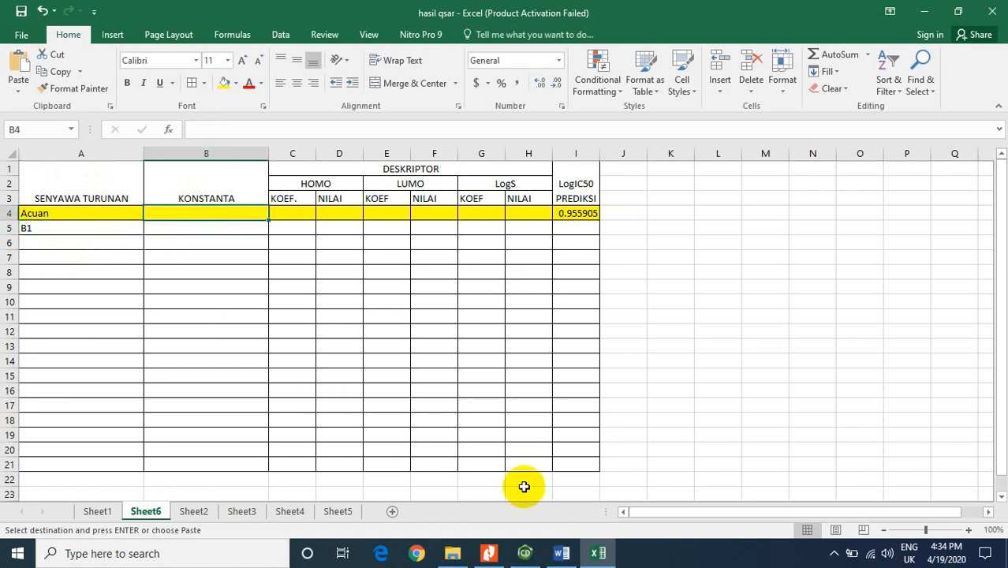
pyautogui.click(562, 554)
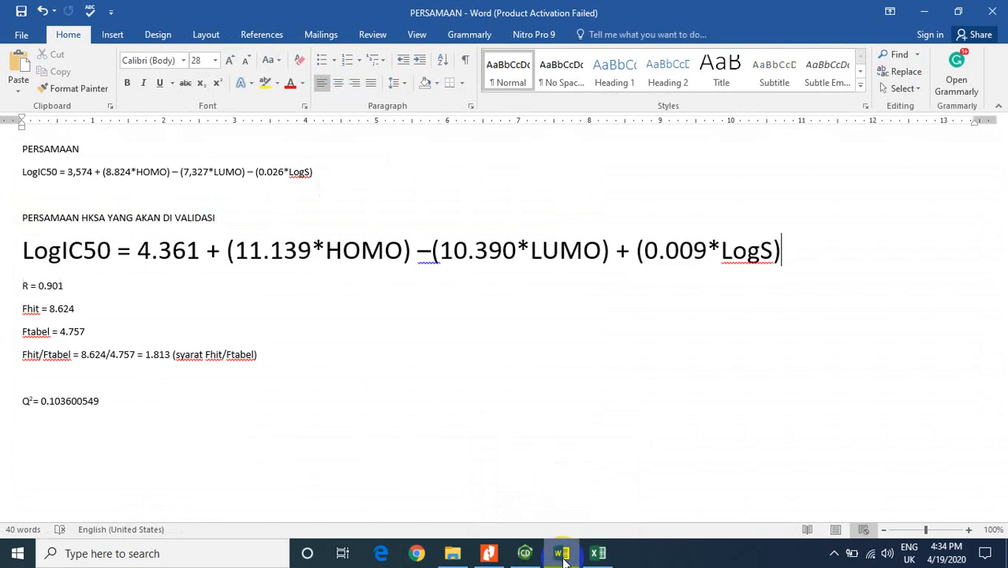
pyautogui.click(597, 553)
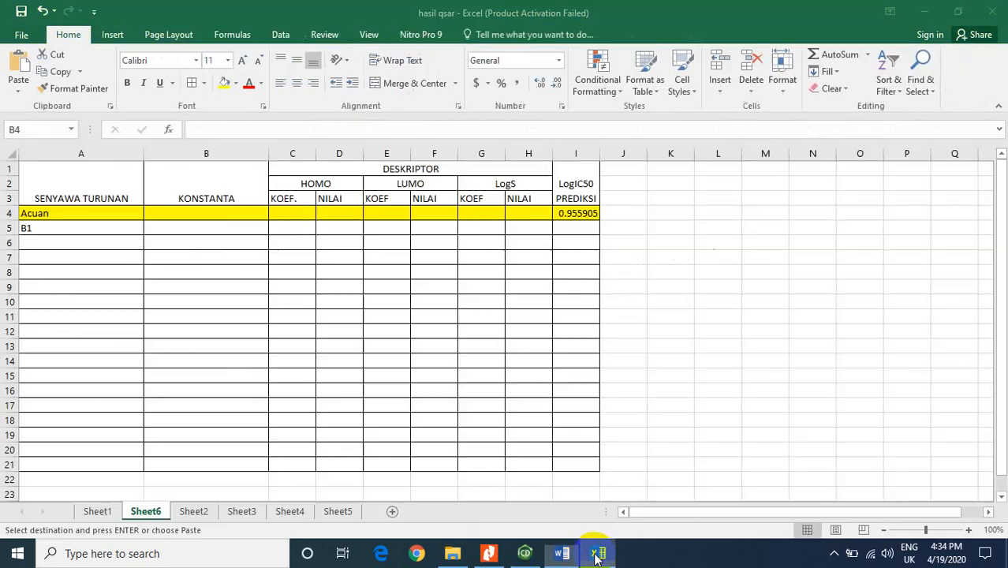
pyautogui.click(185, 228)
pyautogui.write('4.361')
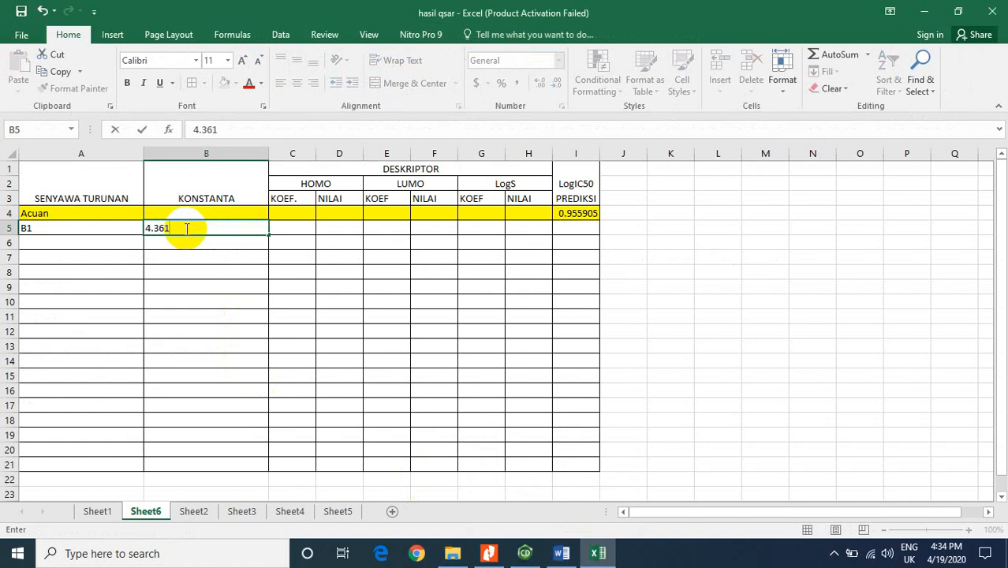
pyautogui.press('Return')
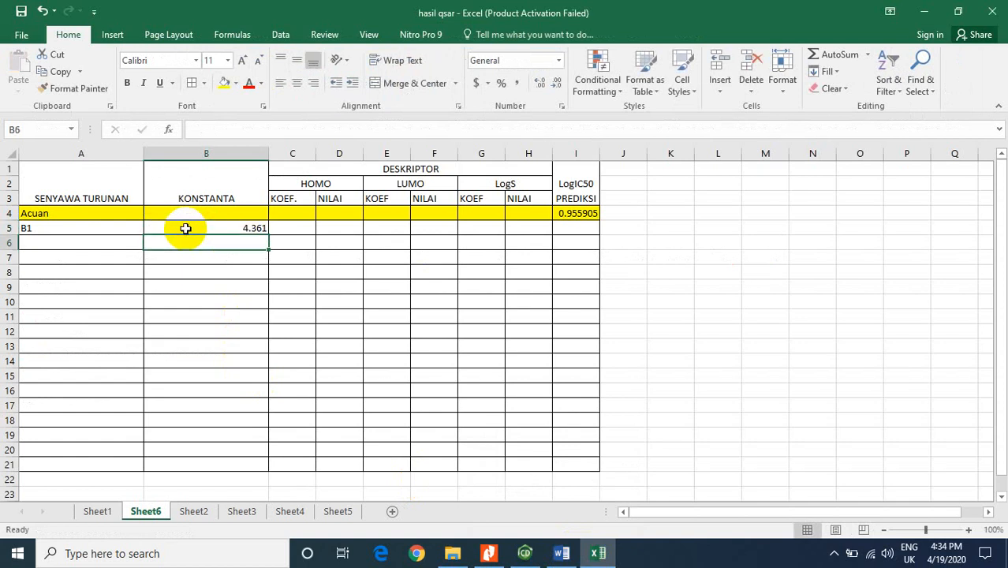
pyautogui.click(209, 228)
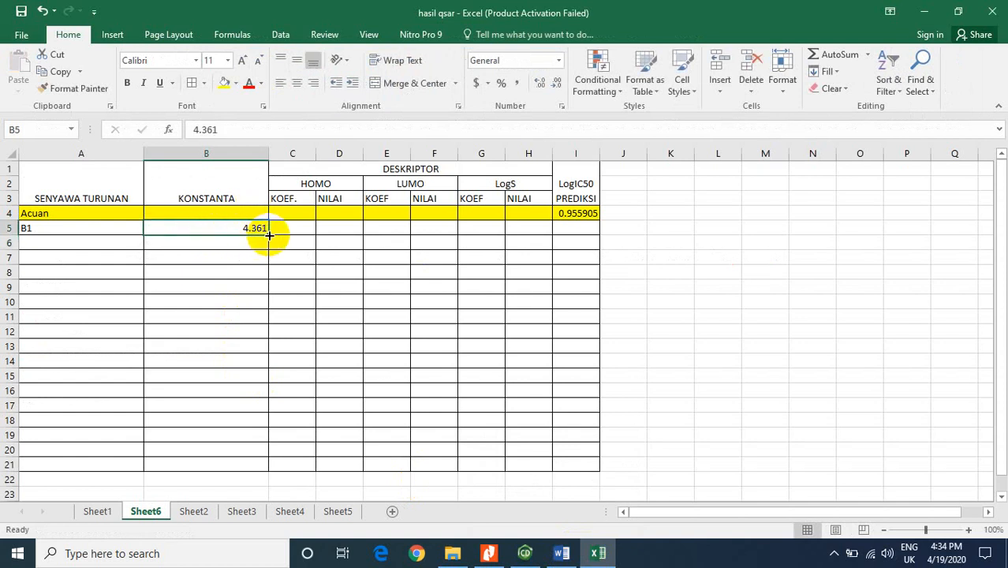
pyautogui.moveTo(269, 235); pyautogui.dragTo(246, 472)
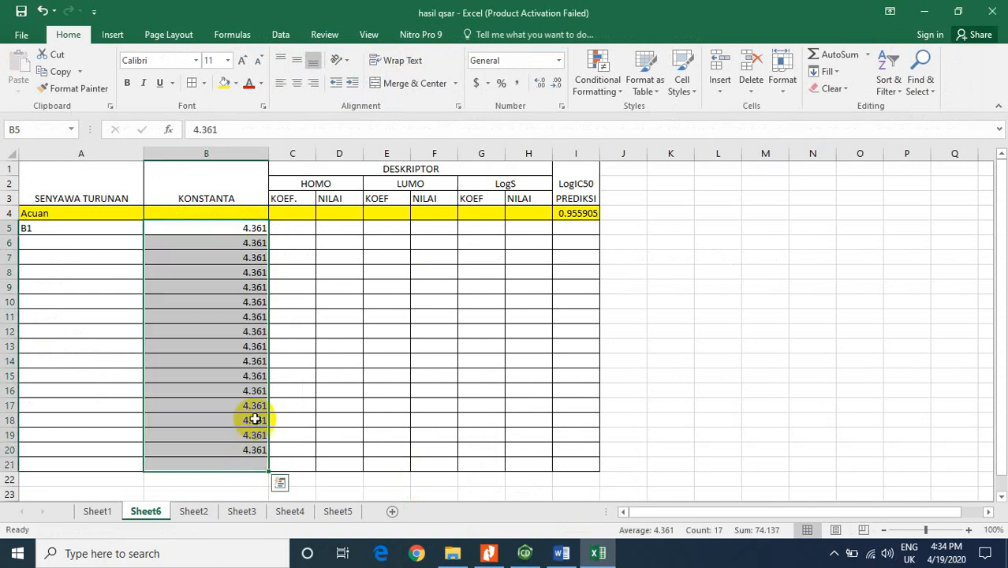
# Look up the HOMO coefficient in the Word equation, enter 11.139 in C5 of Sheet6 and fill it down to C21.
pyautogui.click(292, 228)
pyautogui.moveTo(563, 555)
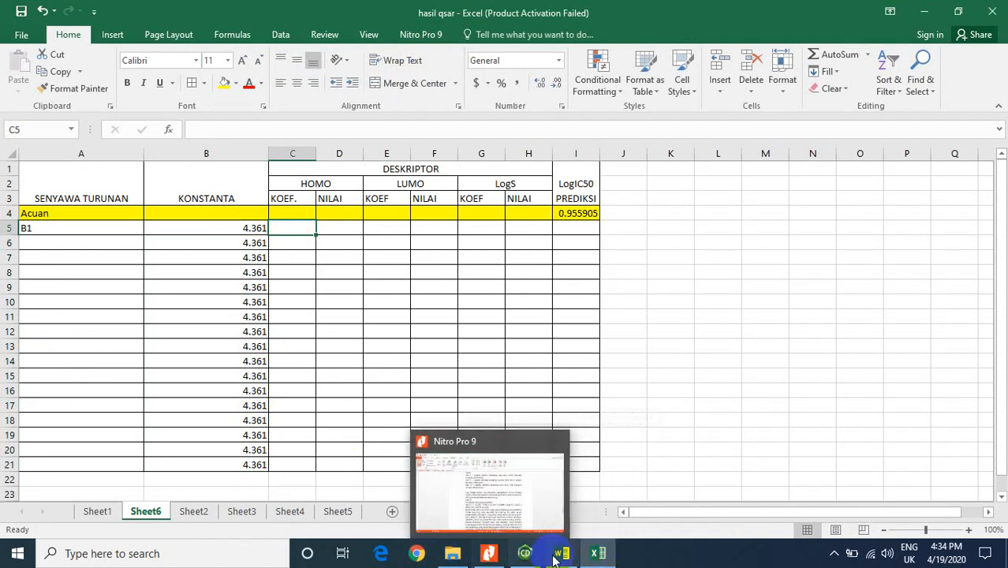
pyautogui.click(560, 555)
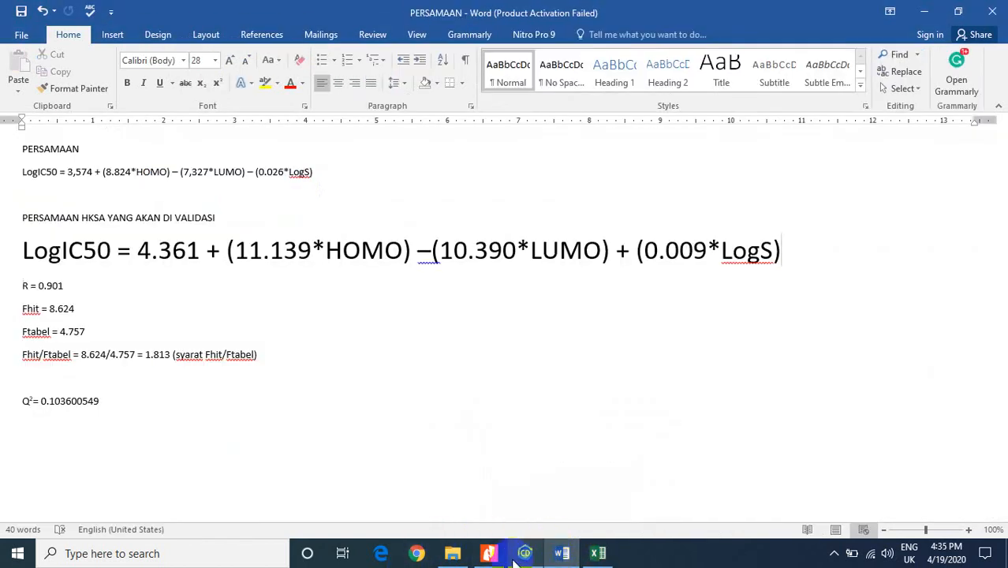
pyautogui.click(596, 553)
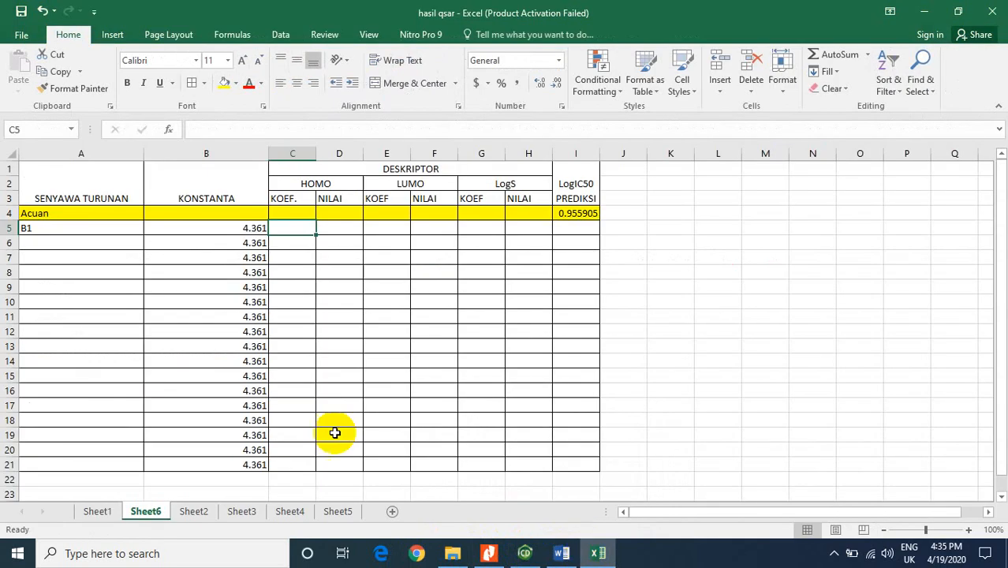
pyautogui.write('11.139')
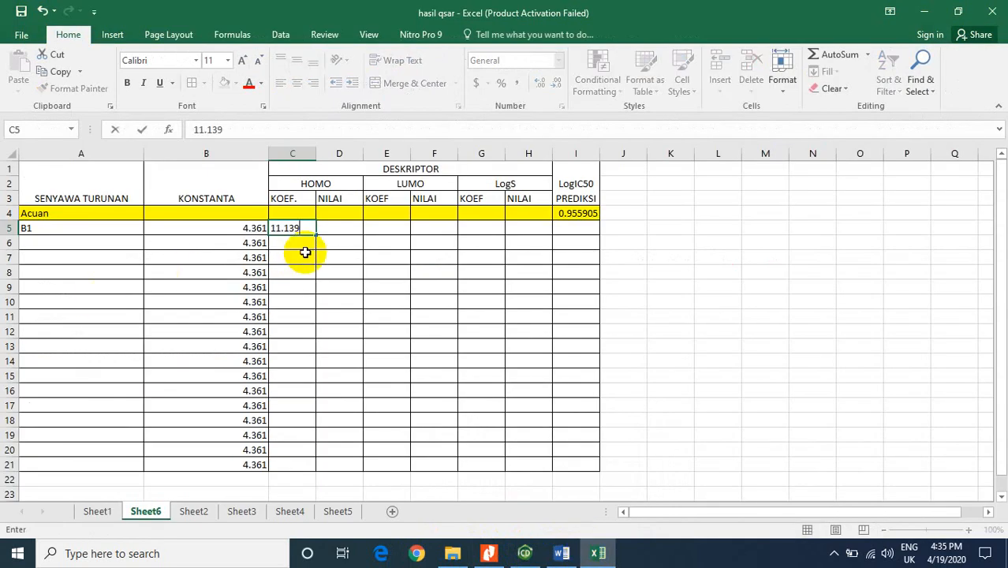
pyautogui.click(763, 269)
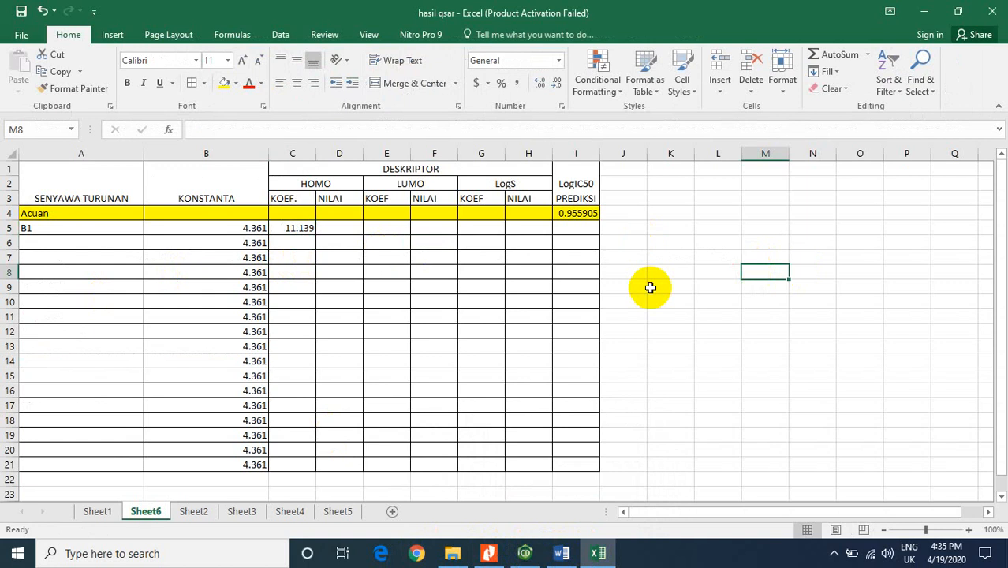
pyautogui.click(307, 228)
pyautogui.moveTo(315, 234); pyautogui.dragTo(300, 468)
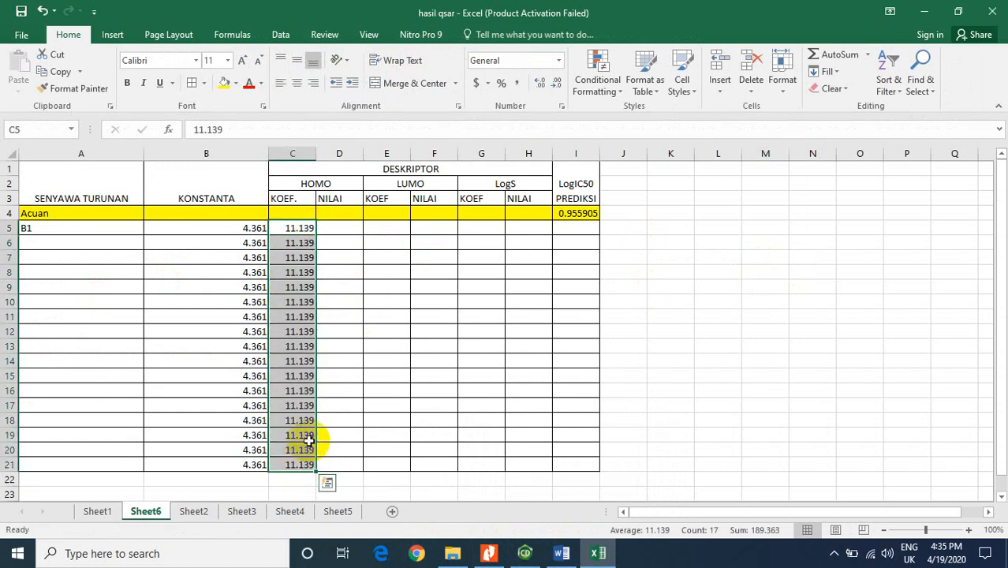
# Look up the LUMO coefficient in the Word equation, enter 10.39 in E5 of Sheet6 and fill it down to E21.
pyautogui.click(388, 225)
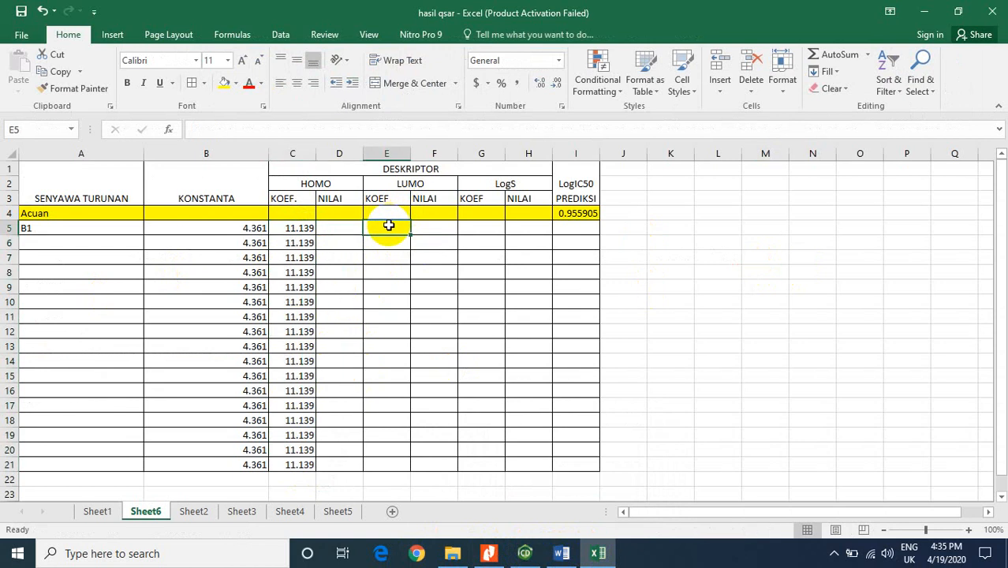
pyautogui.click(563, 554)
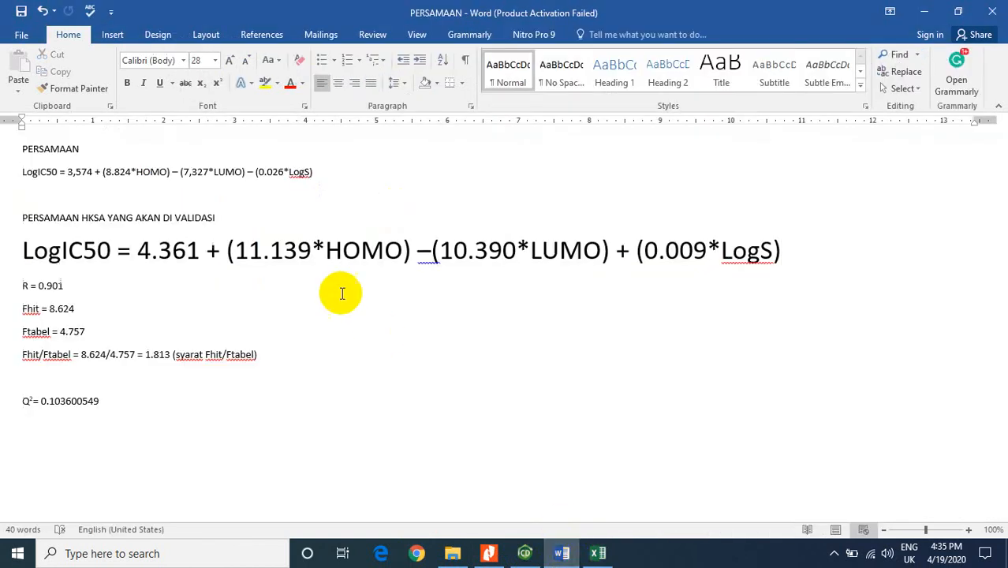
pyautogui.click(600, 554)
pyautogui.write('10.39')
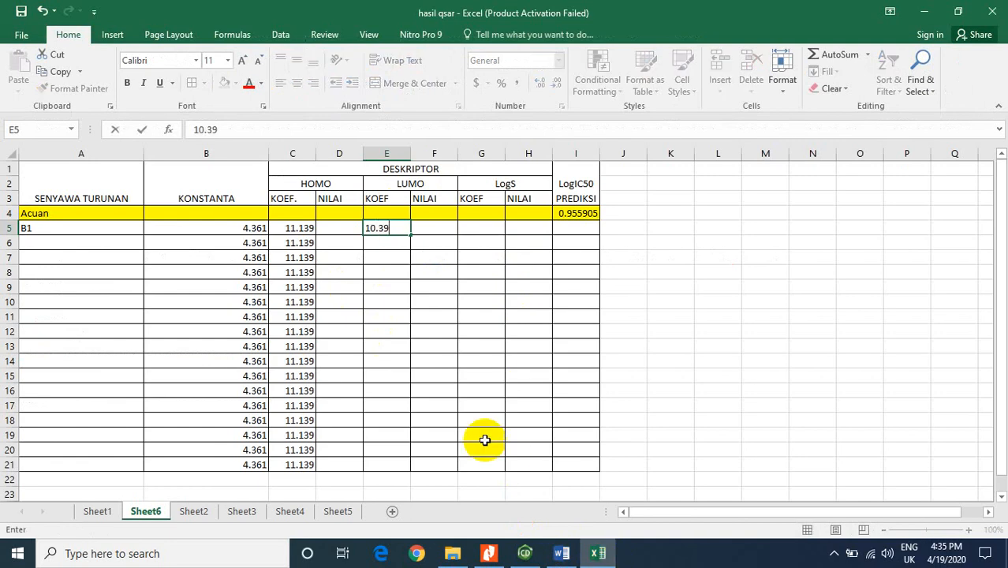
pyautogui.click(680, 247)
pyautogui.click(400, 229)
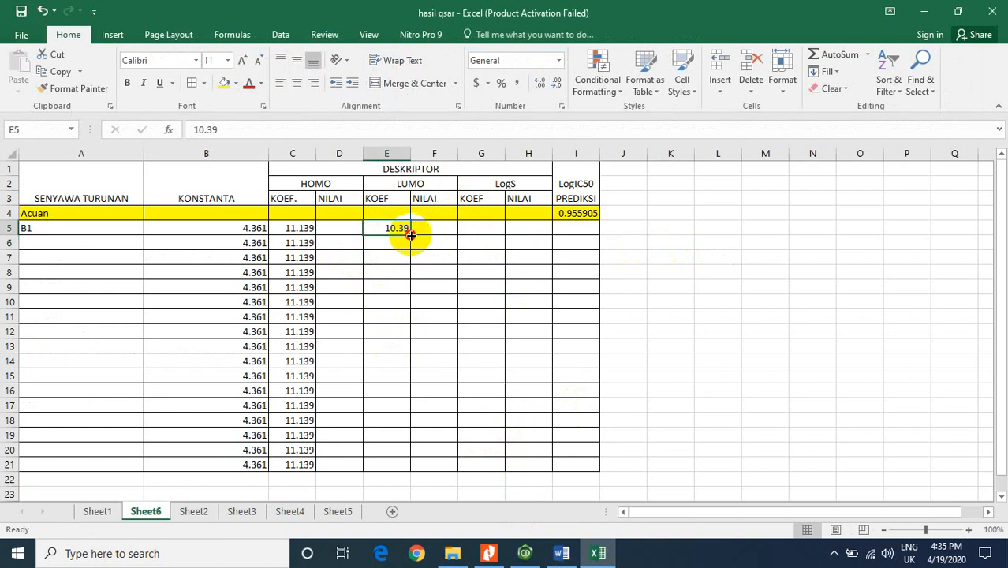
pyautogui.moveTo(410, 234); pyautogui.dragTo(405, 470)
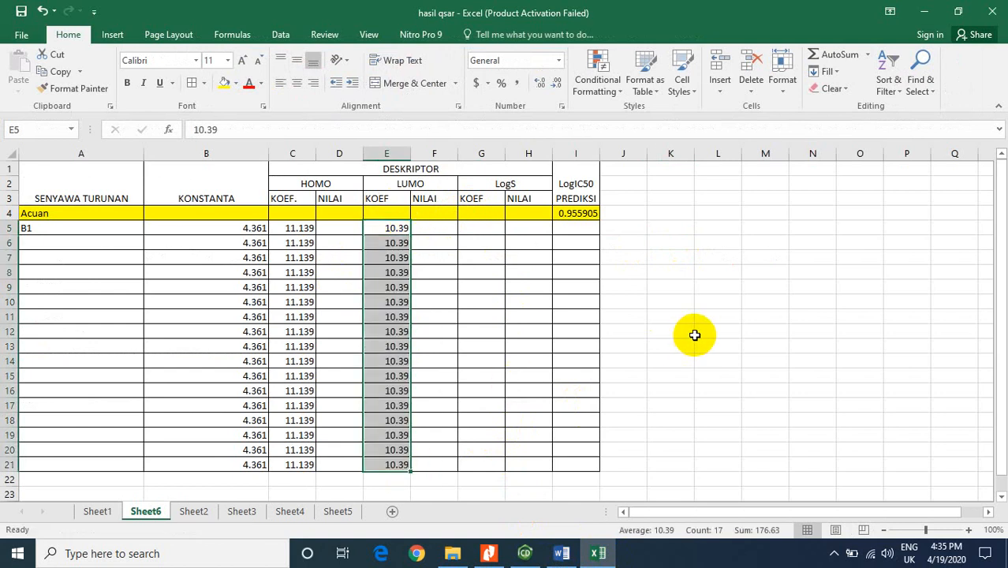
# Look up the LogS coefficient in the Word equation, enter 0.009 in G5 of Sheet6 and fill it down to G21.
pyautogui.click(479, 229)
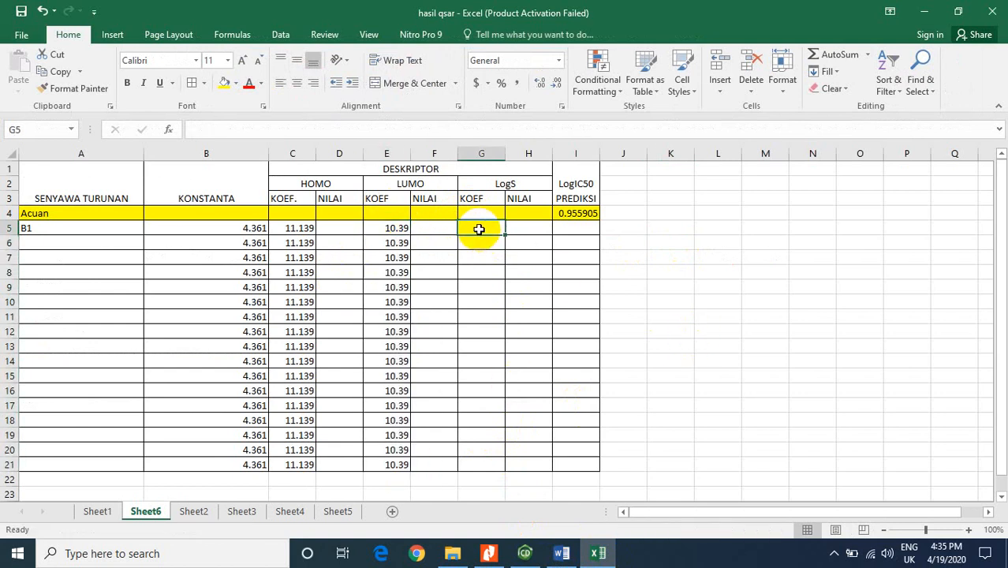
pyautogui.click(575, 557)
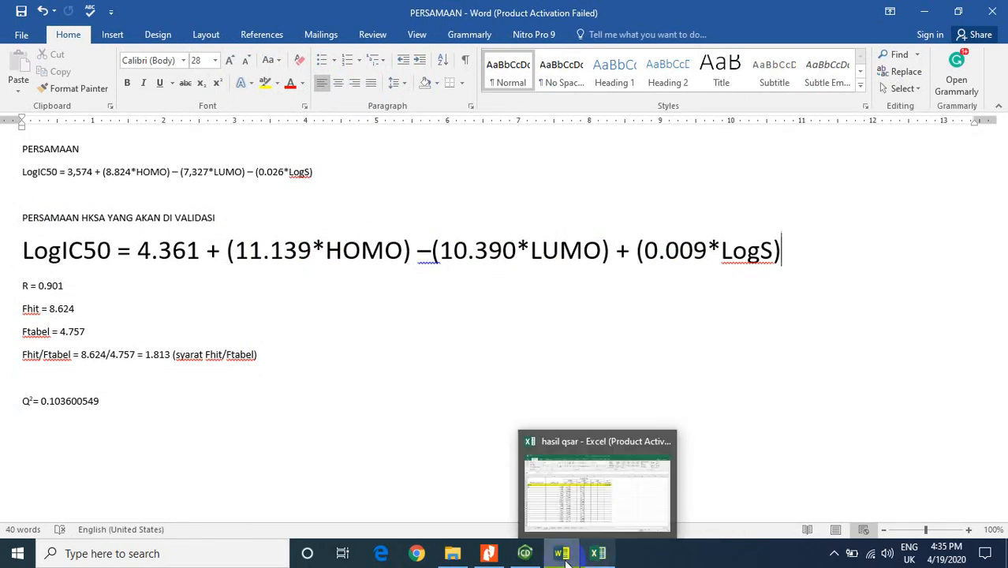
pyautogui.click(596, 555)
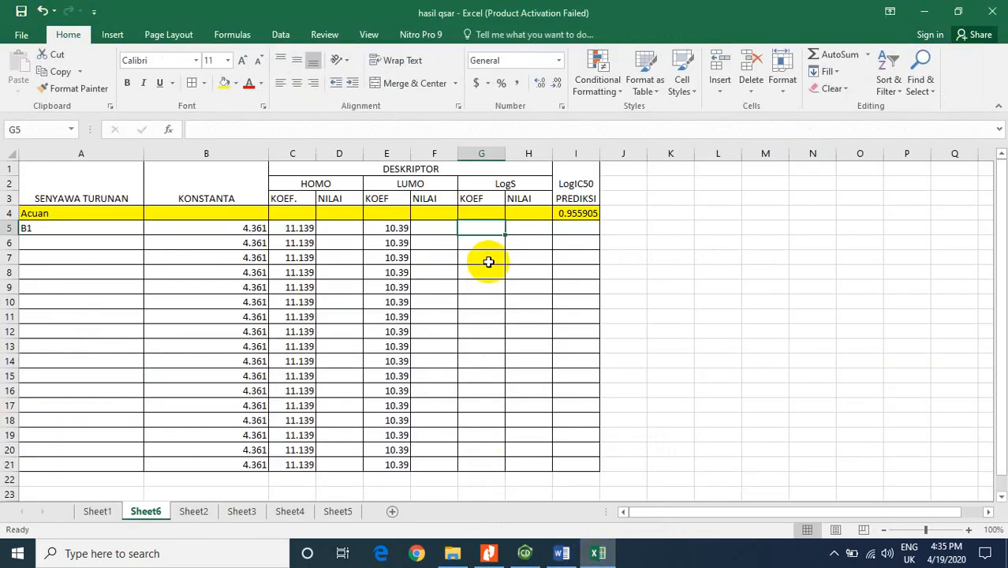
pyautogui.write('0.009')
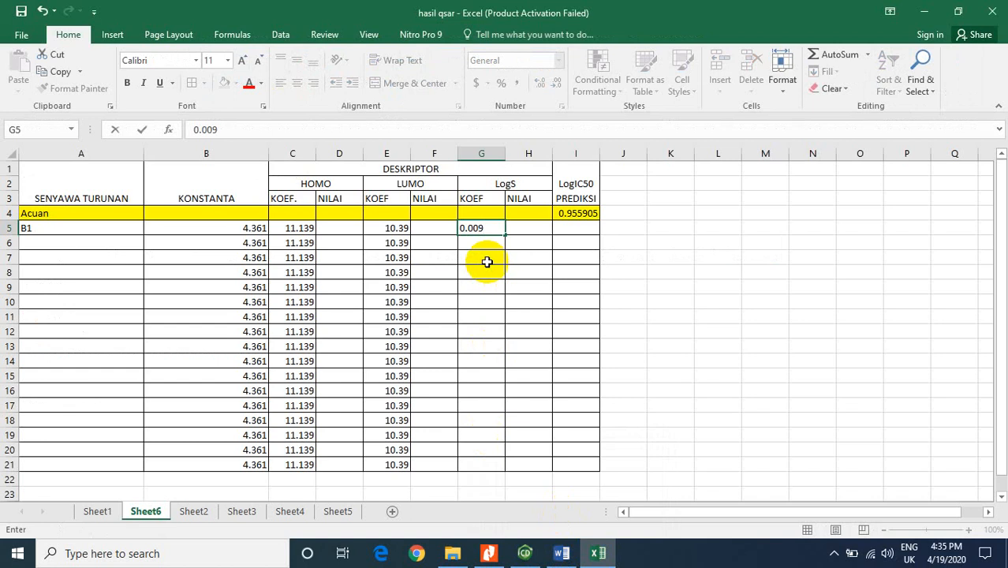
pyautogui.moveTo(696, 241); pyautogui.dragTo(653, 247)
pyautogui.click(482, 228)
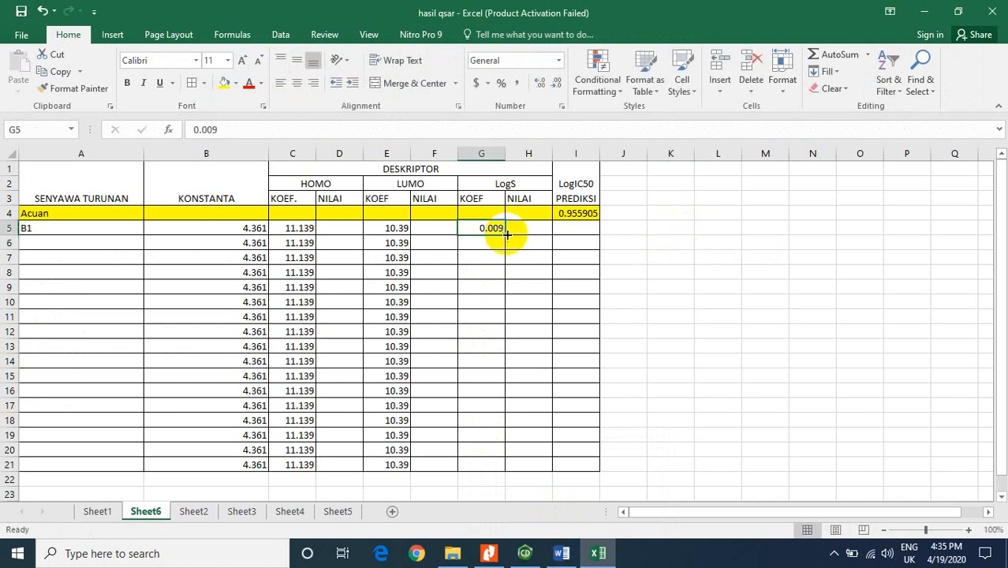
pyautogui.moveTo(504, 234); pyautogui.dragTo(481, 467)
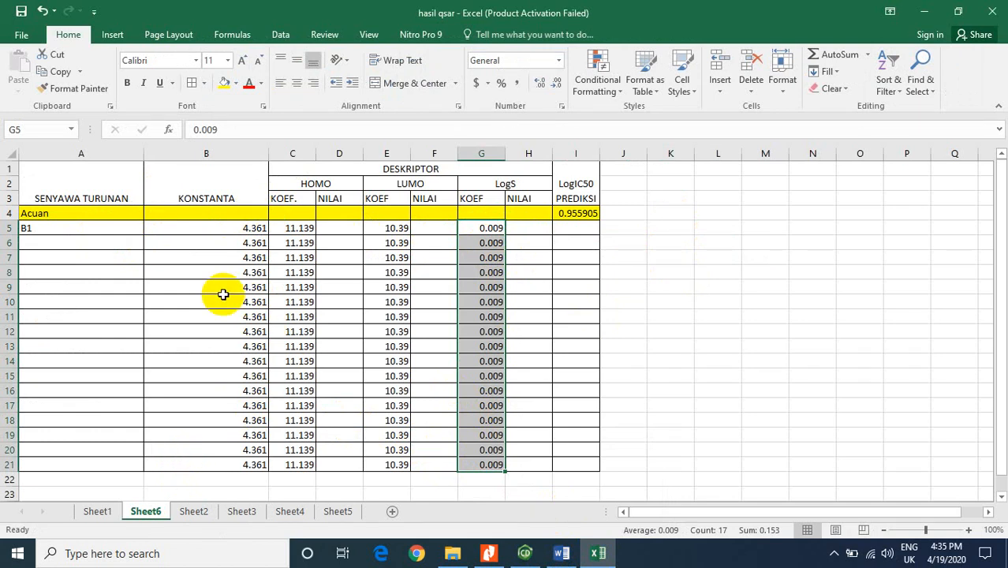
# Switch to Nitro Pro and review the Topliss scheme and Craig plot in Modul-8-HKSA-3 for choosing substituents for derivative B1.
pyautogui.click(81, 228)
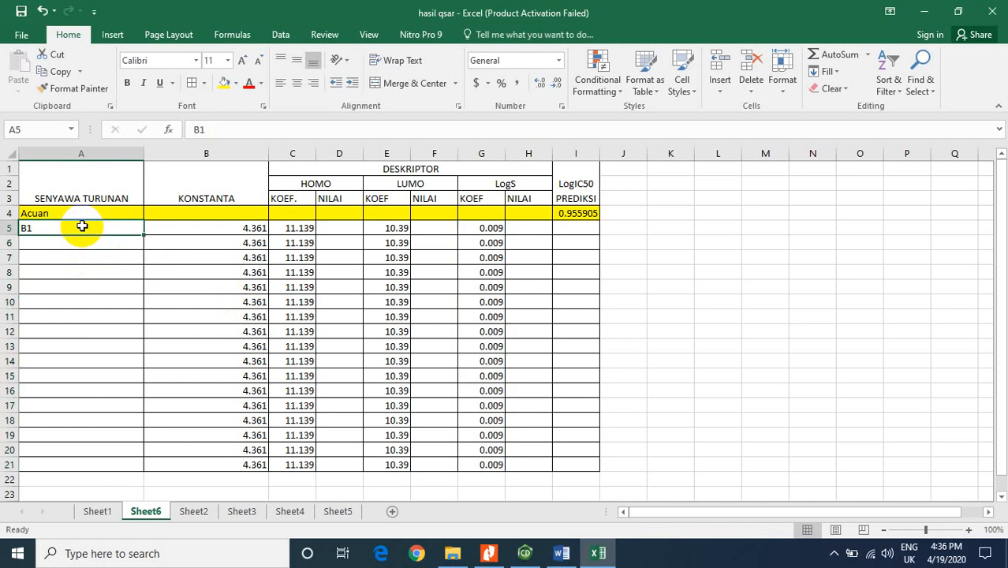
pyautogui.click(182, 228)
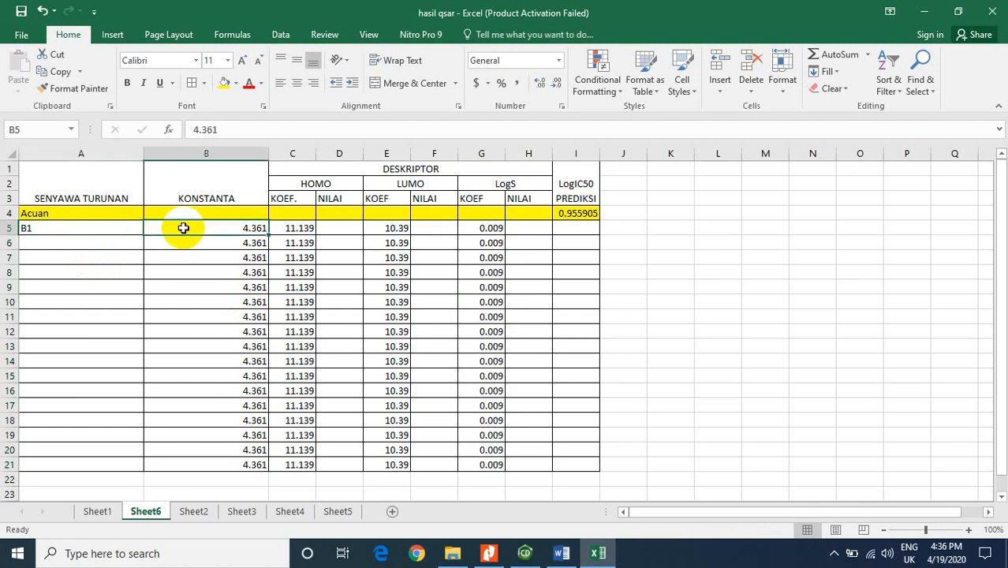
pyautogui.click(87, 231)
pyautogui.click(489, 553)
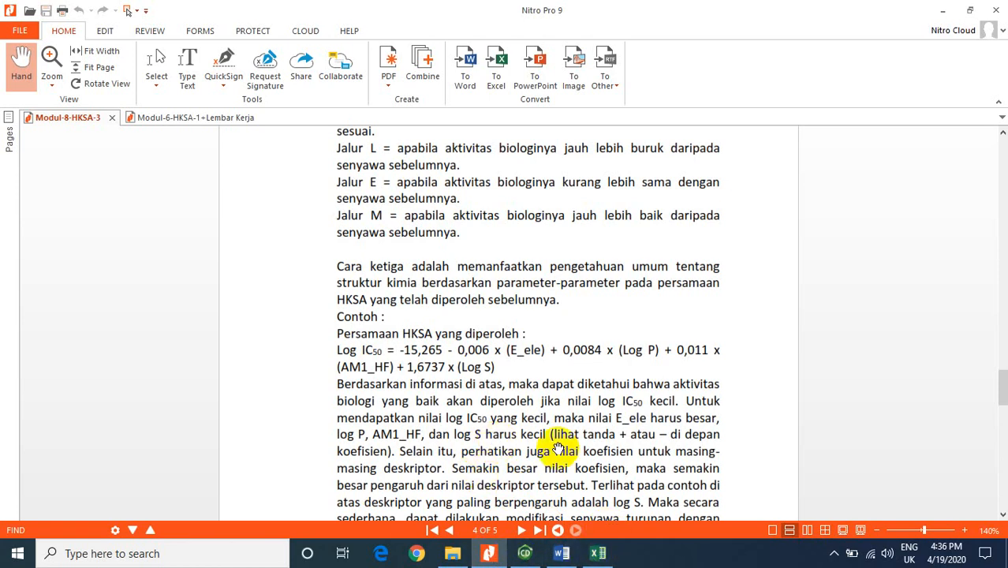
pyautogui.scroll(3, 575, 395)
pyautogui.scroll(15, 576, 395)
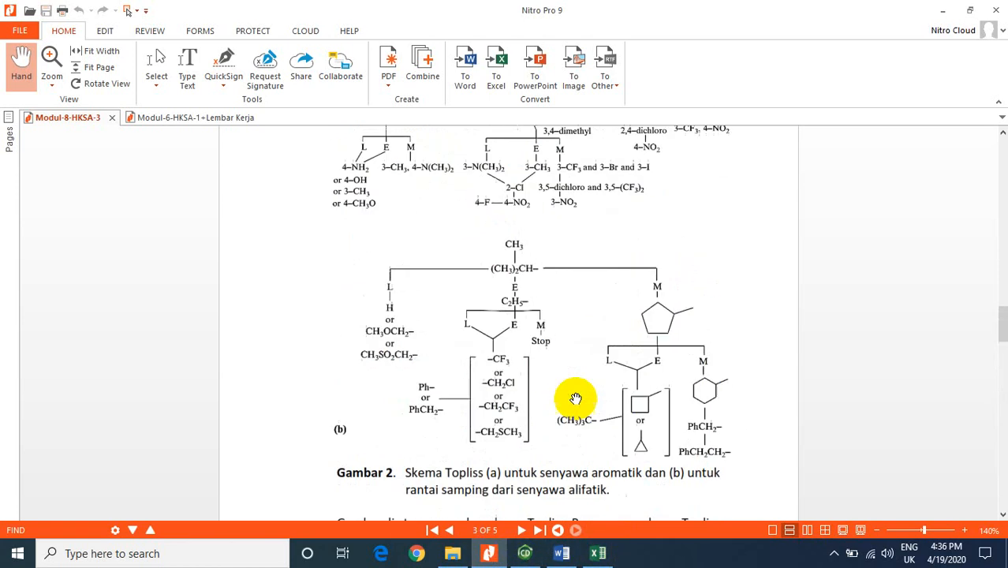
pyautogui.scroll(3, 576, 398)
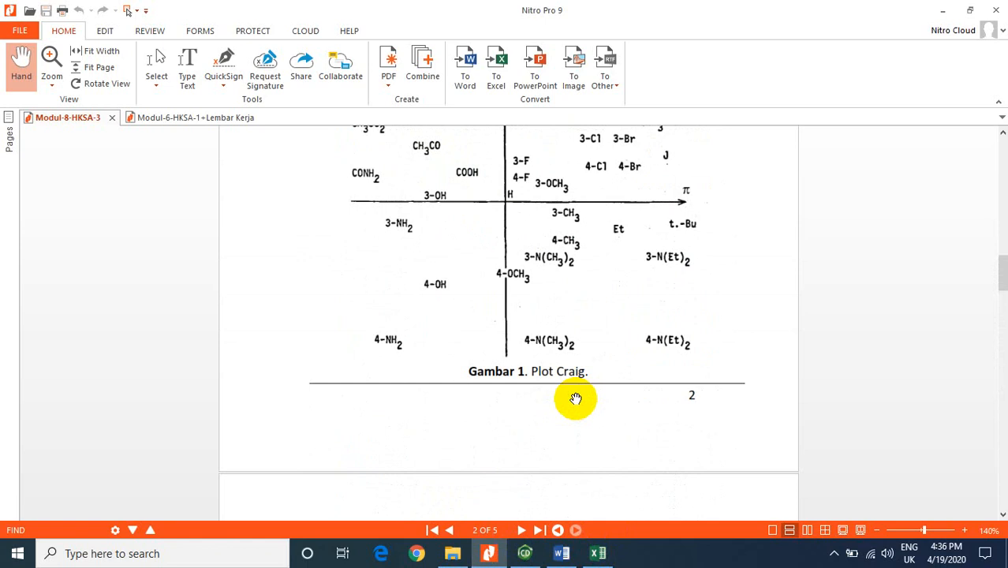
pyautogui.scroll(3, 575, 399)
pyautogui.scroll(-2, 576, 402)
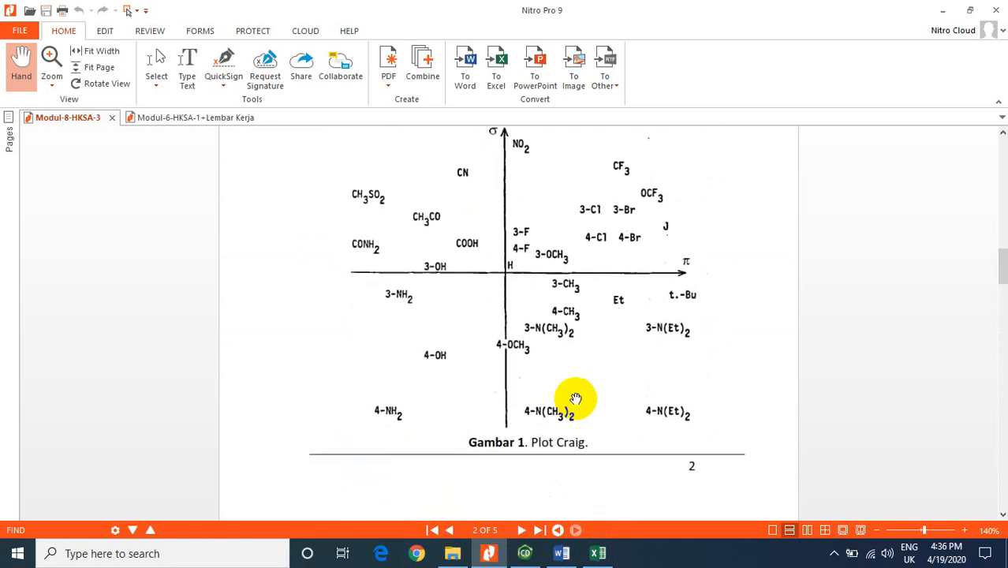
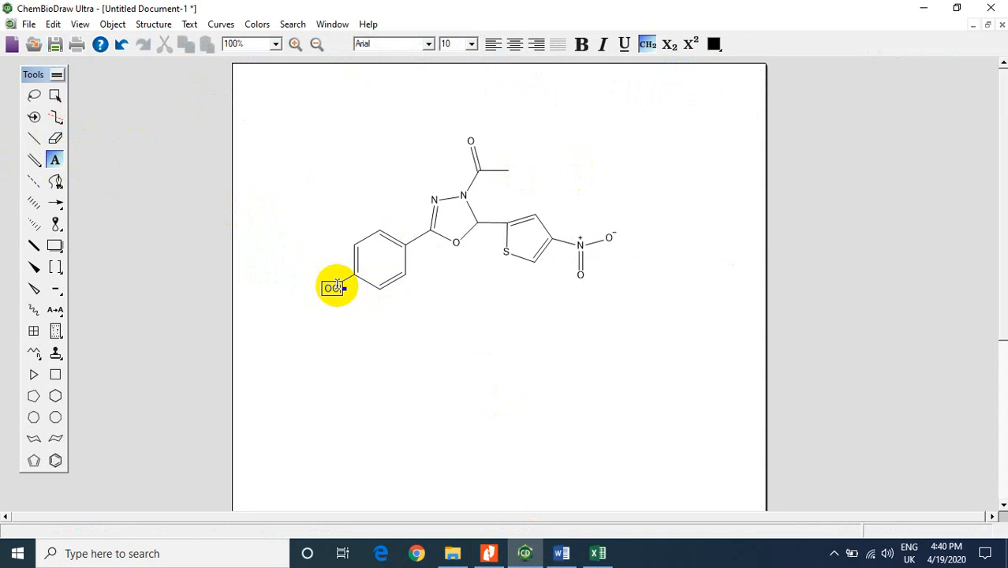
# Complete the methoxy (OCH3) label on the benzene ring of the structure in ChemBioDraw.
pyautogui.press('Escape')
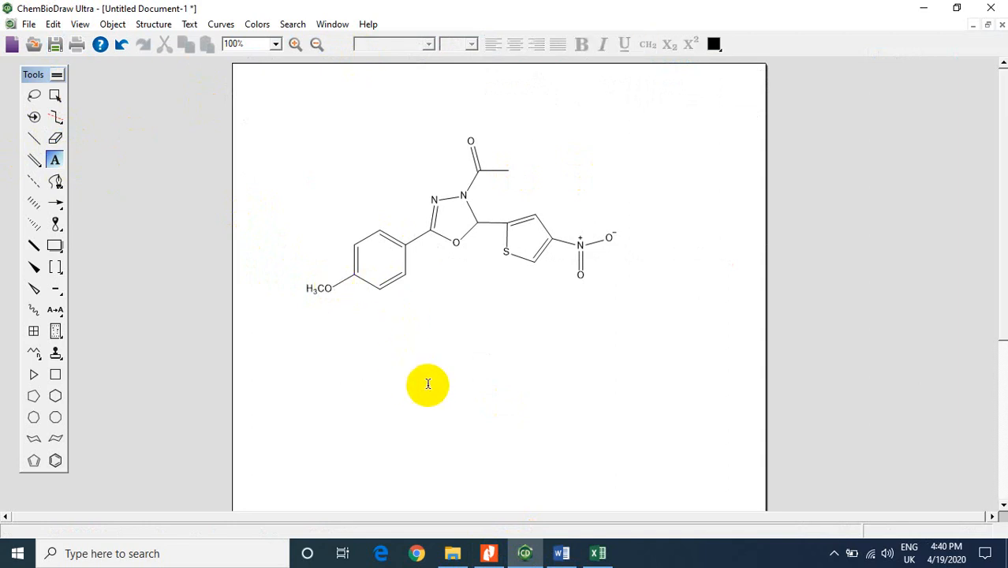
# Switch to Nitro Pro and check the R substituents and IC50 values in the Tugas compound table of Modul-6-HKSA-1+Lembar Kerja.
pyautogui.click(493, 556)
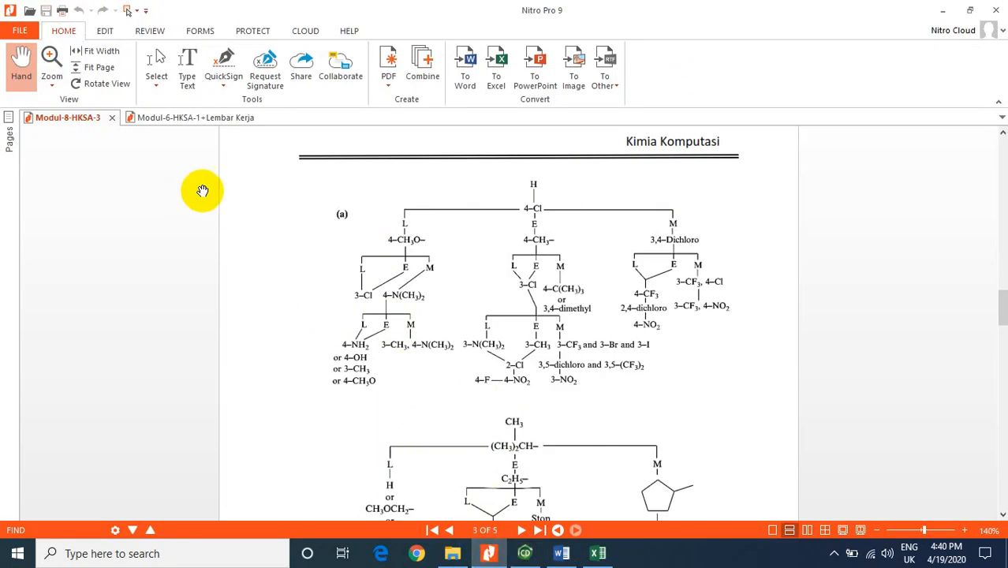
pyautogui.click(209, 118)
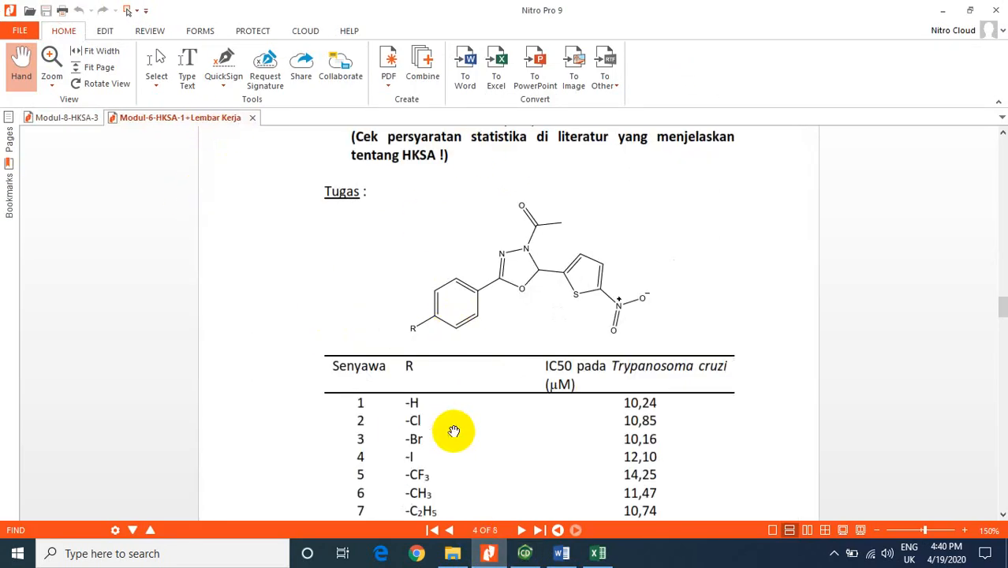
pyautogui.scroll(-5, 455, 431)
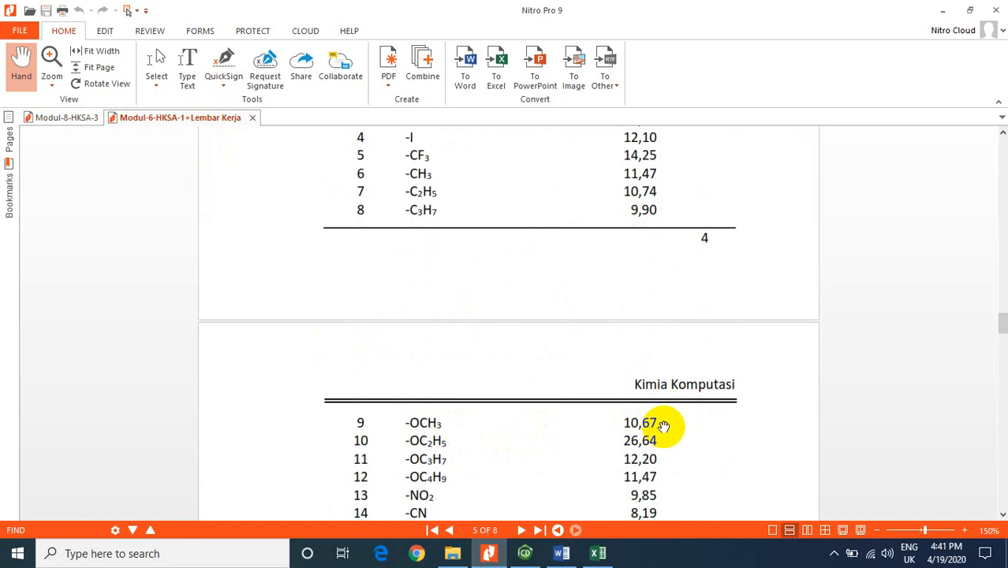
# Compare the IC50 values in the Modul-6-HKSA-1+Lembar Kerja compound table, then consult the Topliss scheme in Modul-8-HKSA-3.
pyautogui.scroll(3, 663, 426)
pyautogui.scroll(-4, 660, 424)
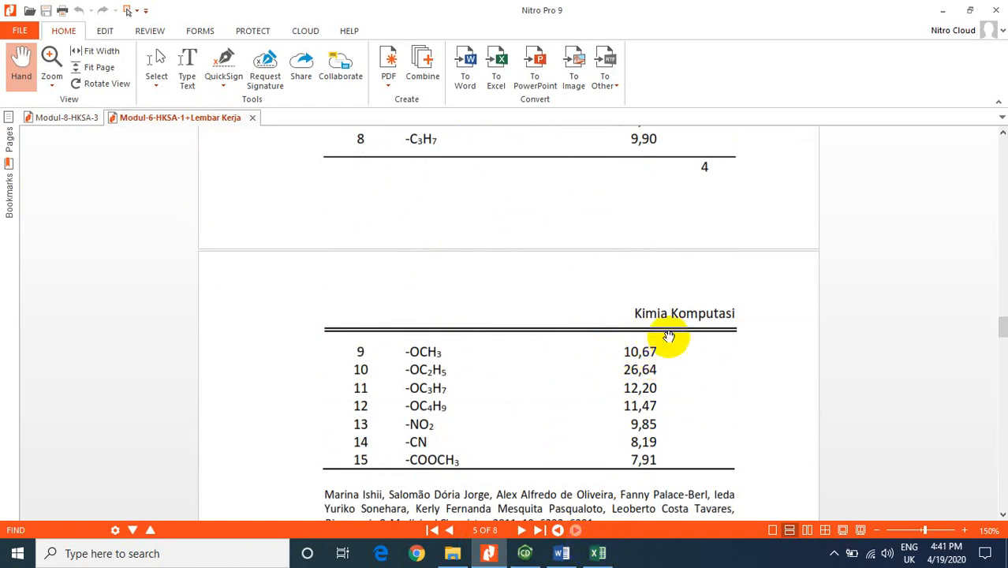
pyautogui.click(89, 123)
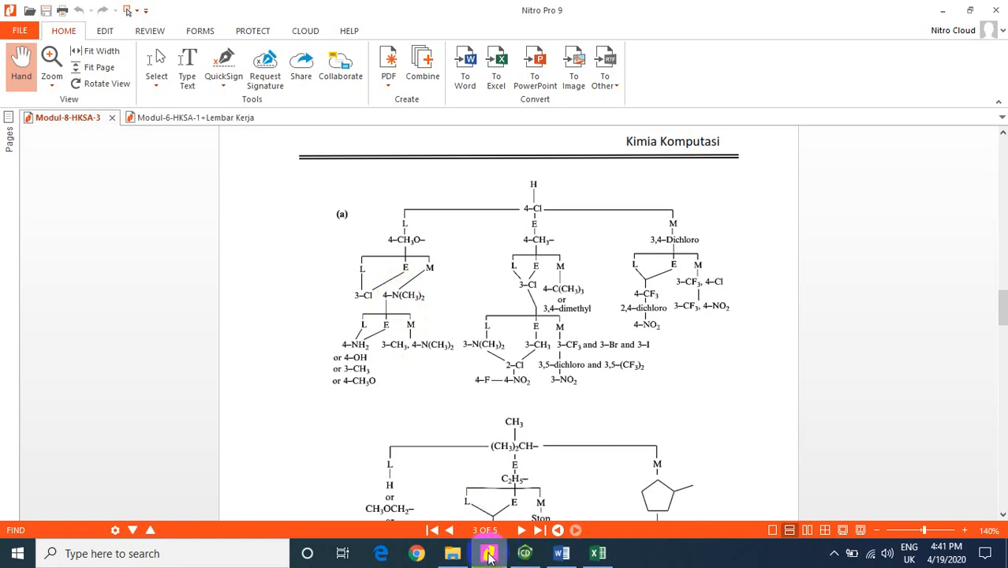
# Switch to ChemBioDraw and replace the methoxy group on the benzene ring with an N atom carrying two methyl bonds.
pyautogui.click(524, 557)
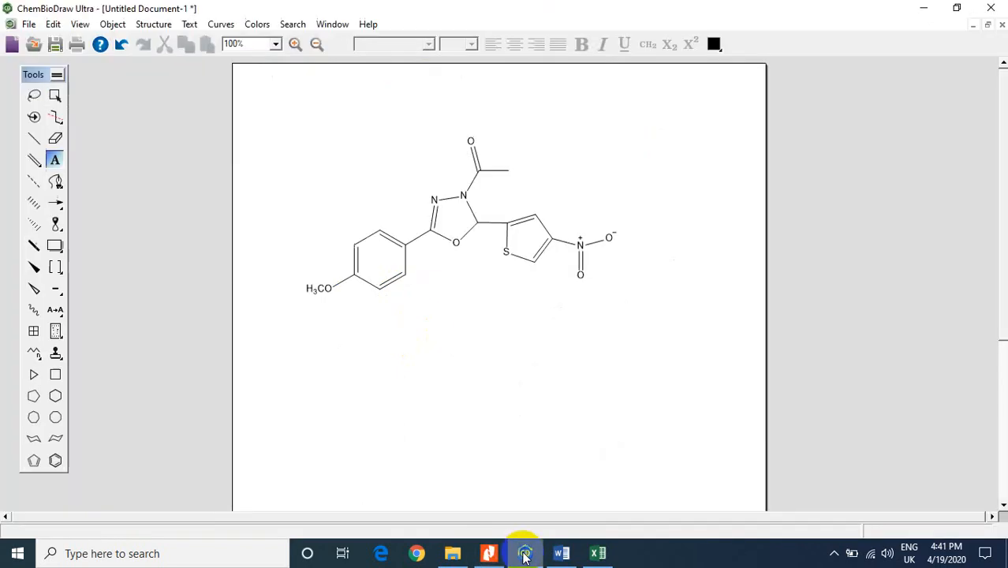
pyautogui.click(54, 141)
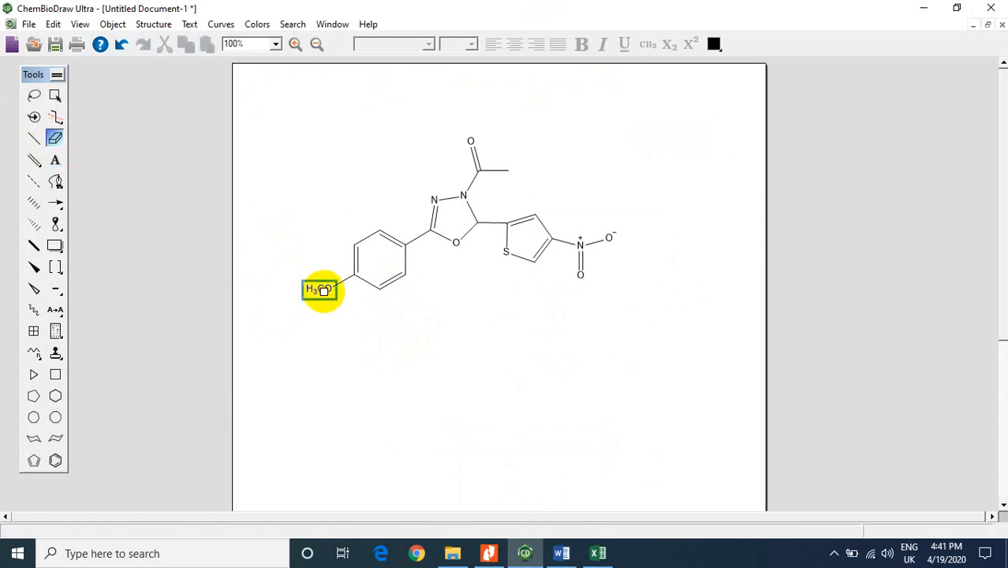
pyautogui.click(323, 290)
pyautogui.click(54, 160)
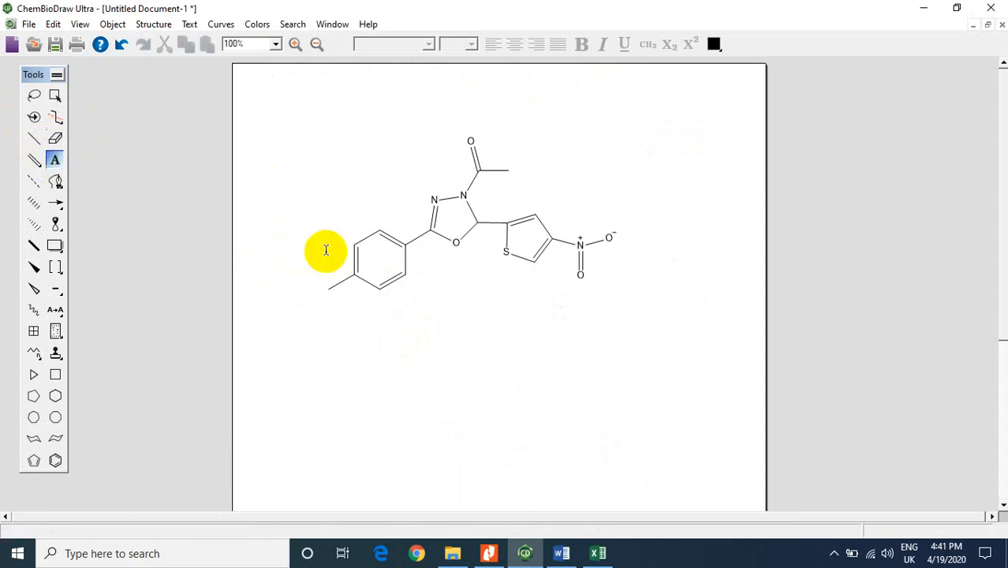
pyautogui.click(328, 290)
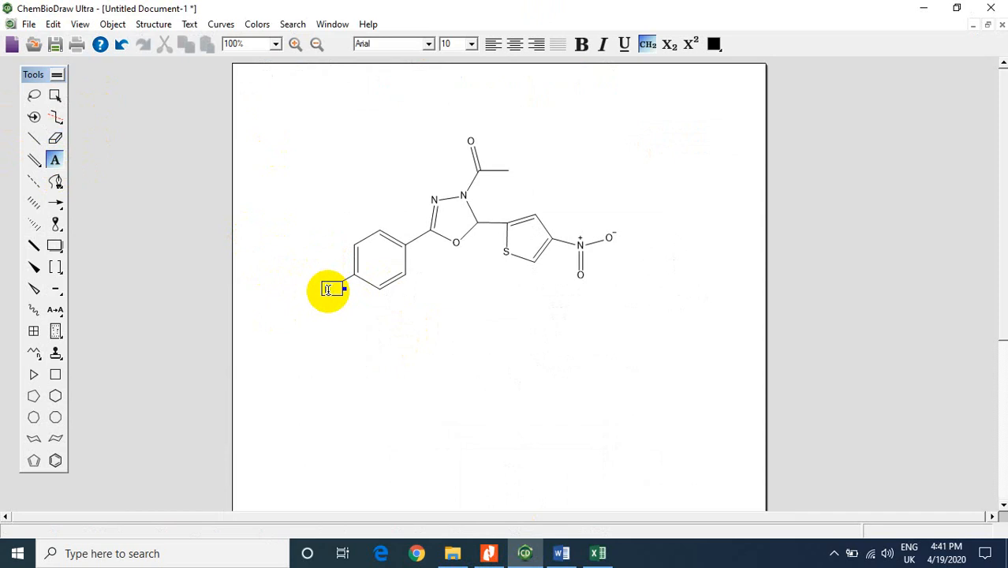
pyautogui.write('n')
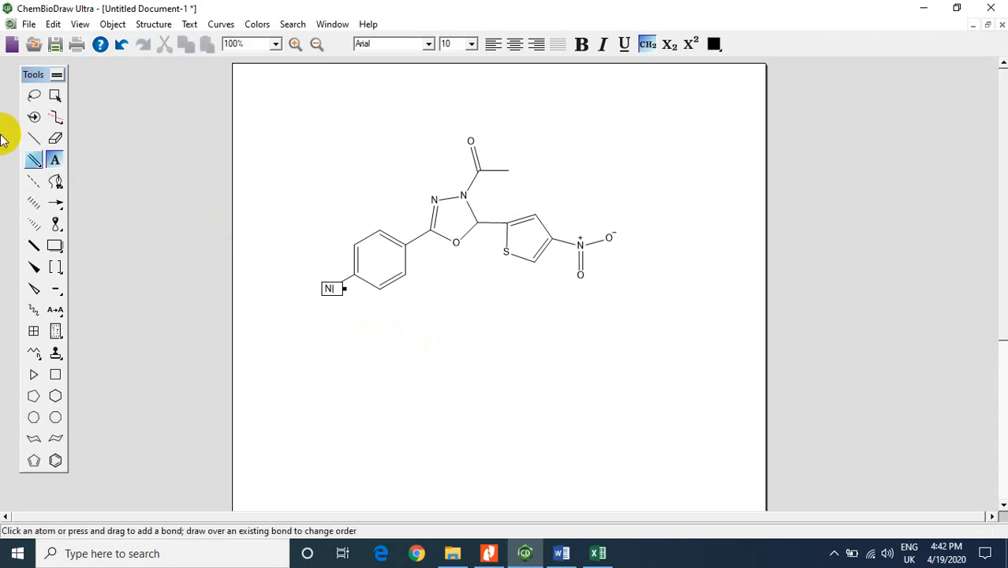
pyautogui.click(35, 137)
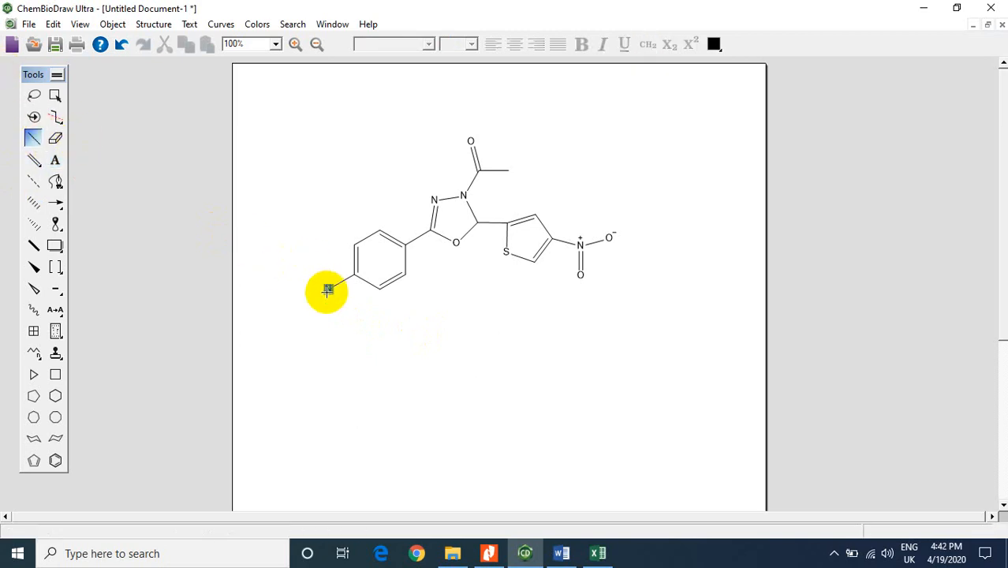
pyautogui.moveTo(300, 281)
pyautogui.mouseDown()
pyautogui.moveTo(329, 290)
pyautogui.moveTo(313, 314)
pyautogui.mouseUp()
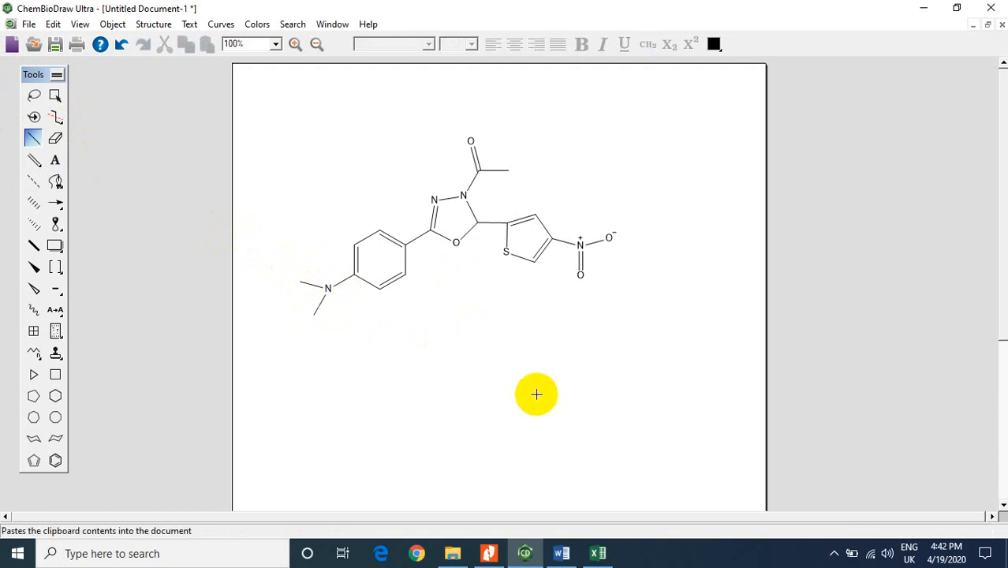
# Switch to Nitro Pro and check the existing R substituents in the Modul-6-HKSA-1+Lembar Kerja compound table.
pyautogui.click(490, 553)
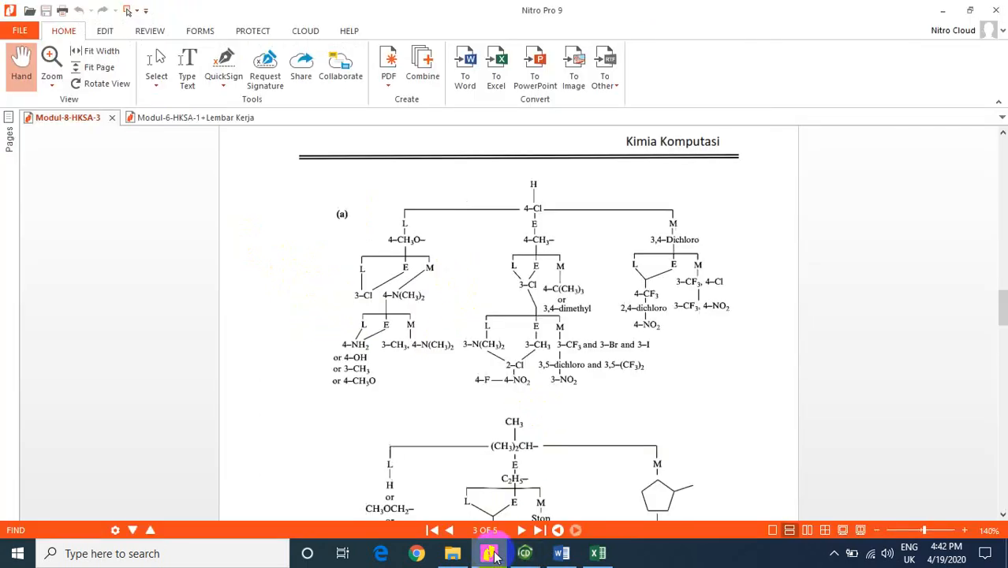
pyautogui.click(197, 123)
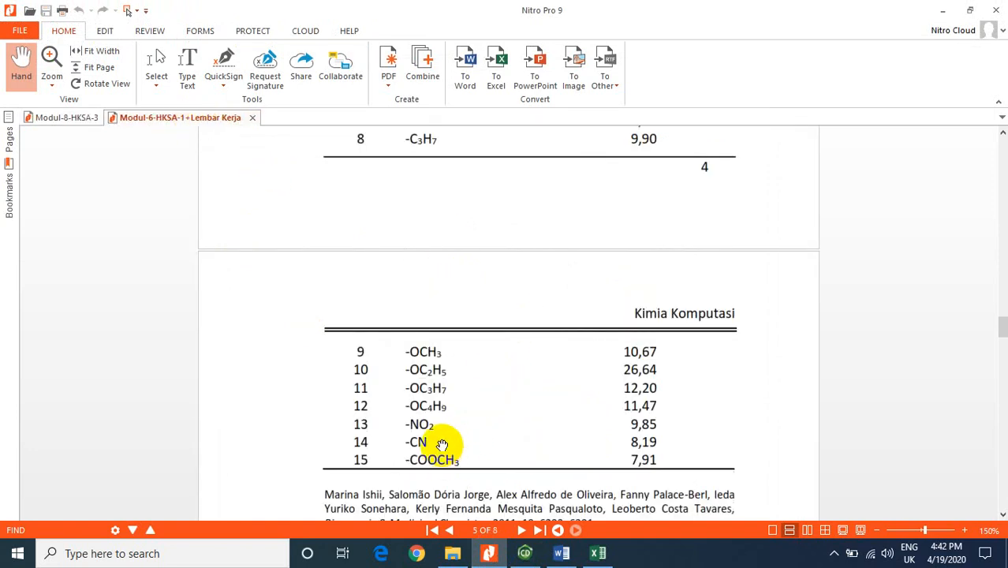
pyautogui.scroll(5, 442, 445)
pyautogui.scroll(-3, 440, 443)
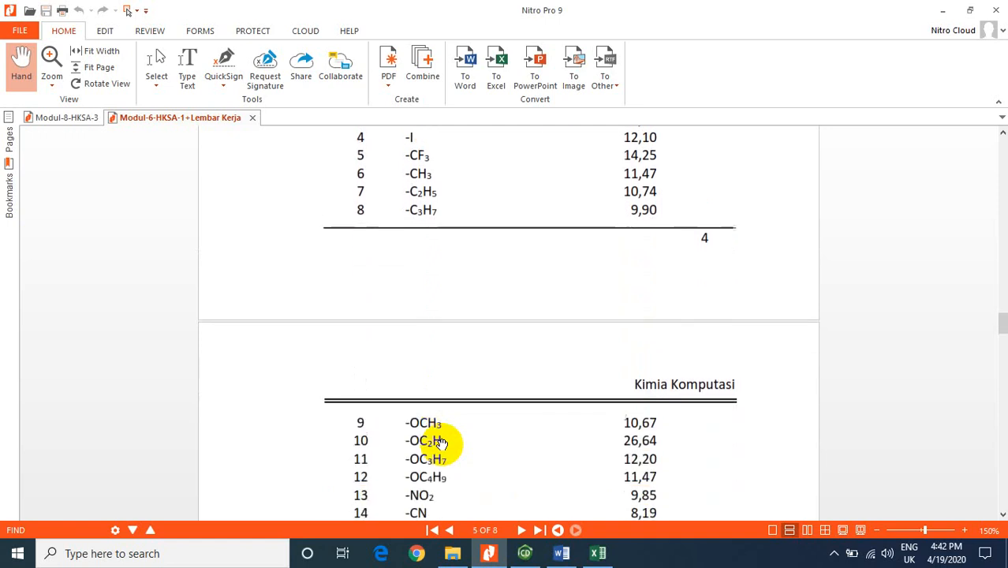
pyautogui.scroll(-4, 441, 445)
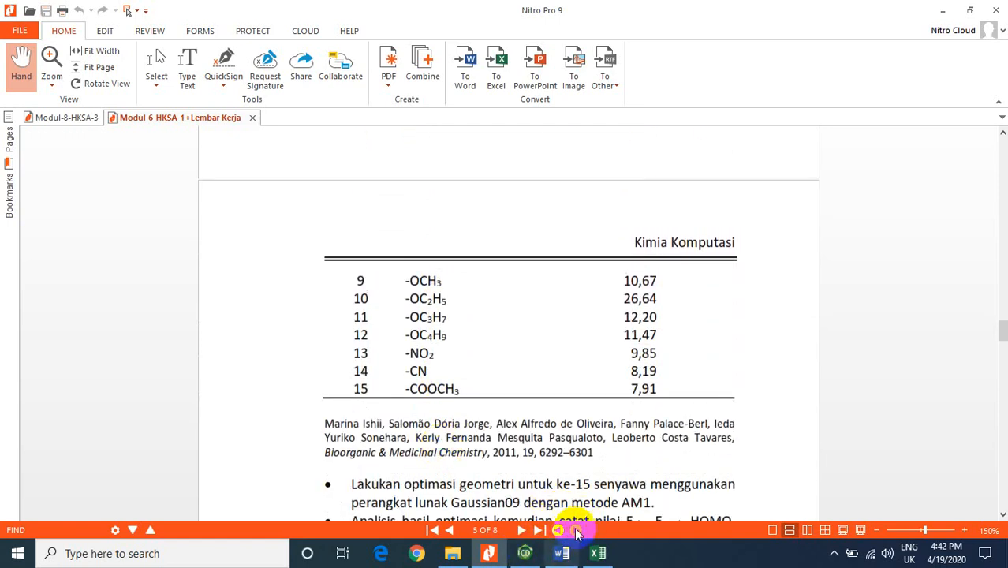
# Switch to ChemBioDraw and select the entire dimethylamino derivative structure.
pyautogui.click(525, 555)
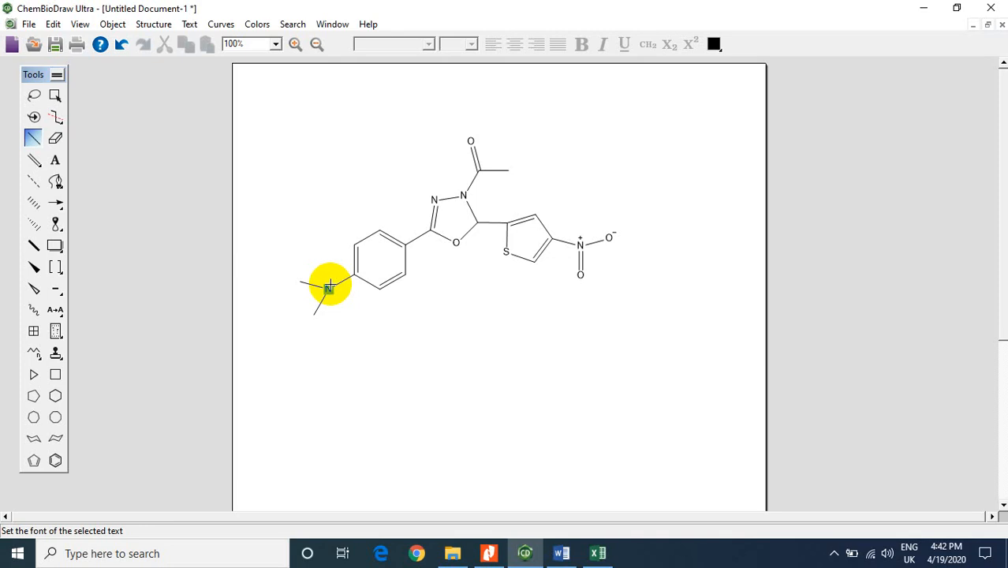
pyautogui.click(253, 93)
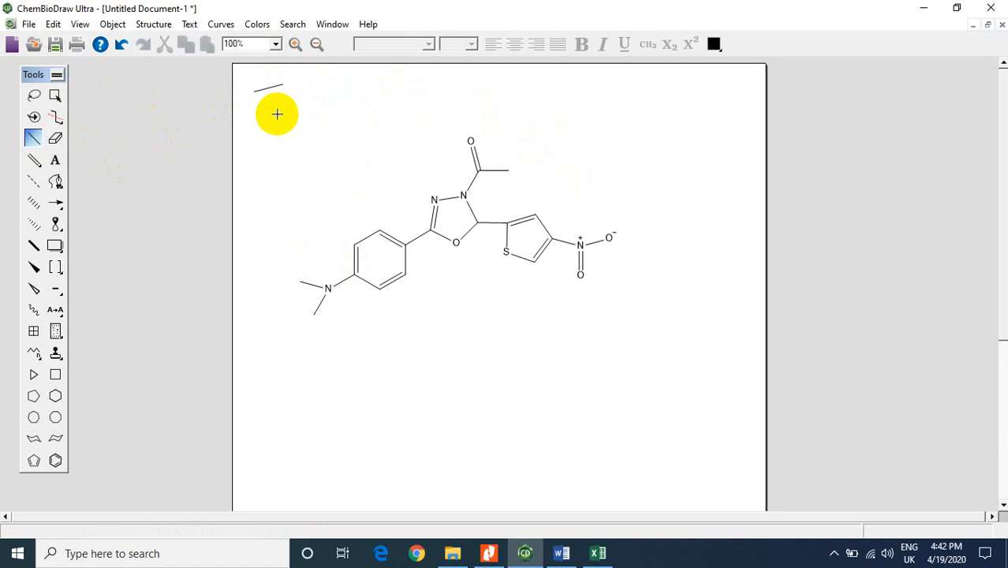
pyautogui.click(55, 96)
pyautogui.moveTo(265, 115); pyautogui.dragTo(663, 342)
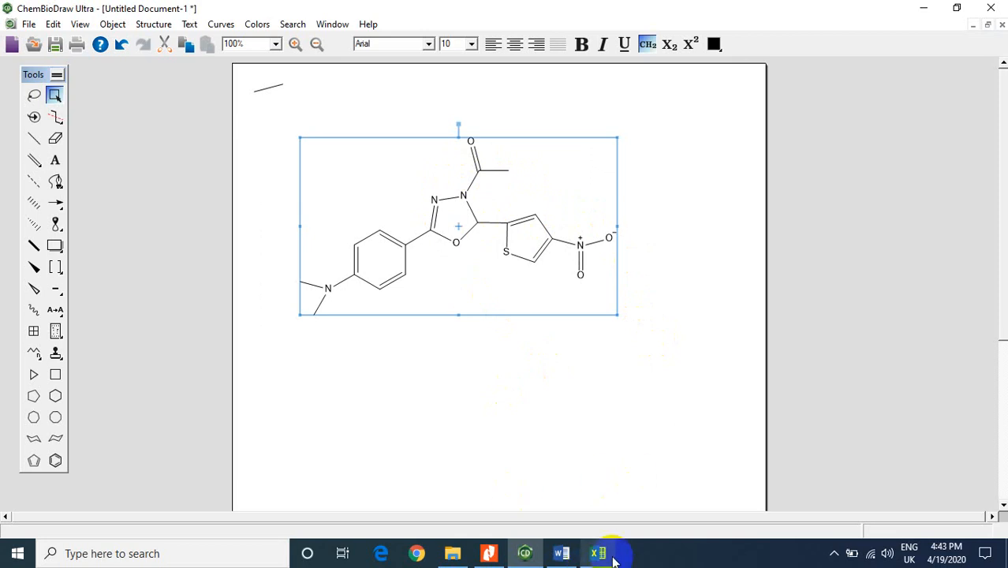
# Switch to Excel and review the HOMO, LUMO and LogS value cells and the predicted LogIC50 cell for B1 in Sheet6.
pyautogui.moveTo(604, 557)
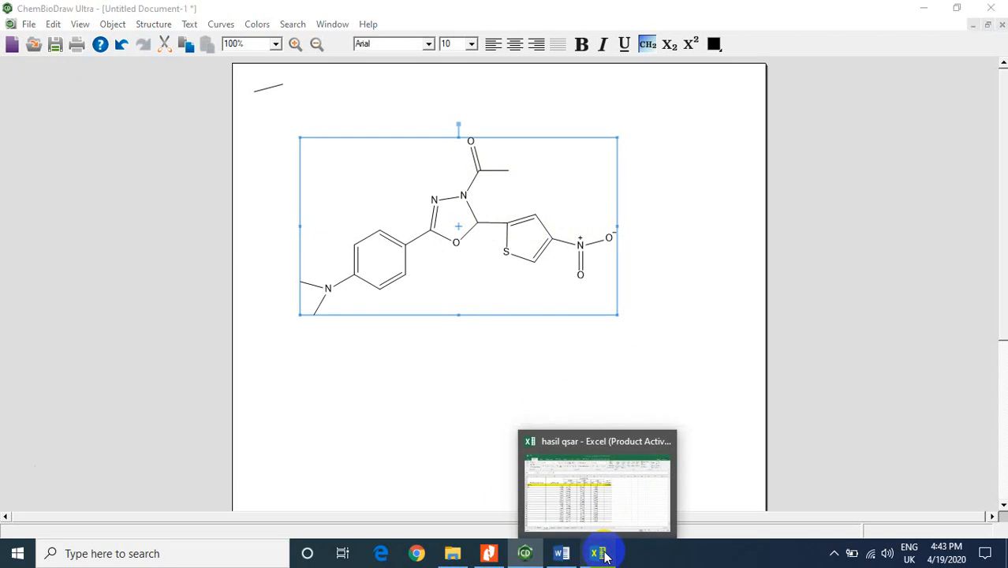
pyautogui.click(601, 554)
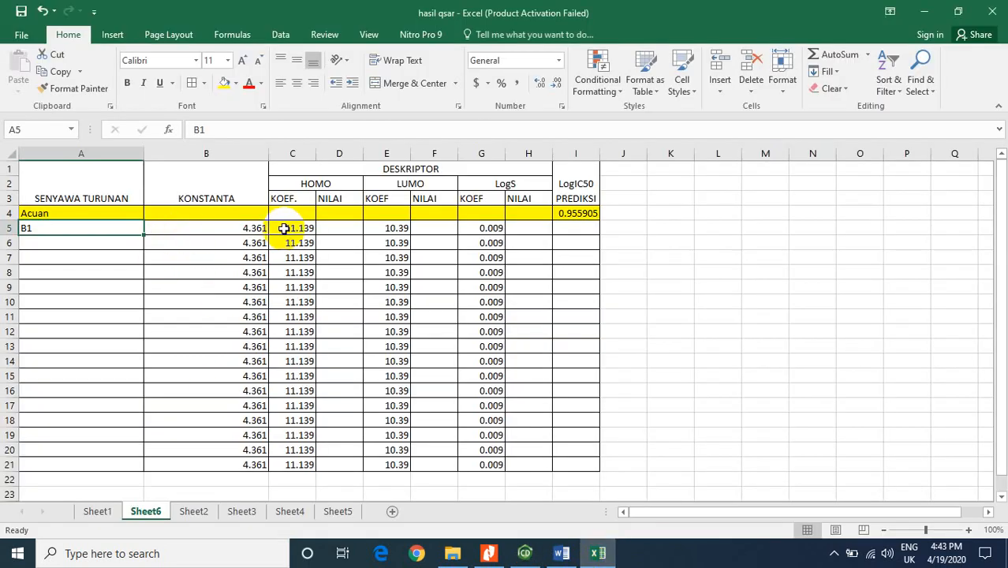
pyautogui.click(342, 228)
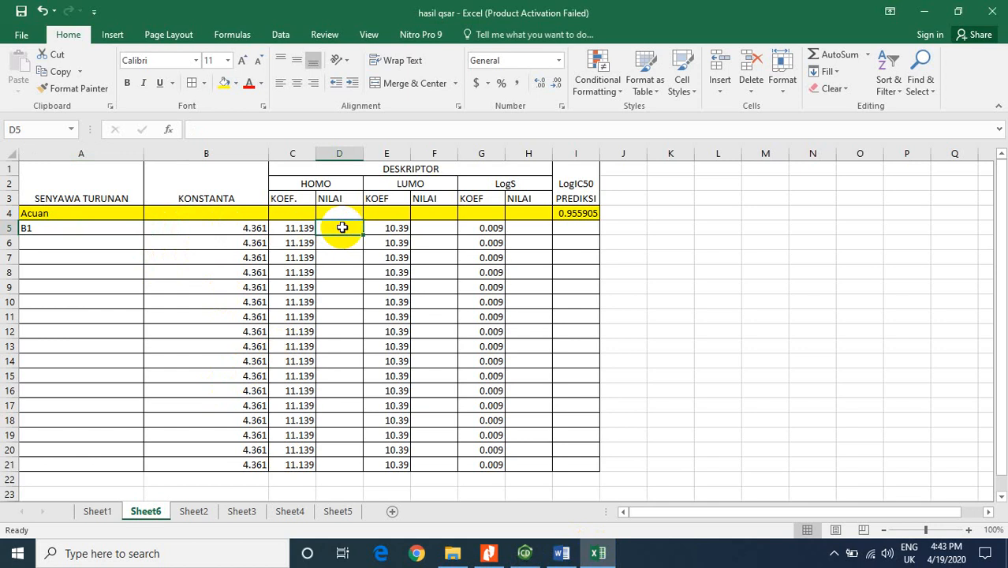
pyautogui.click(451, 227)
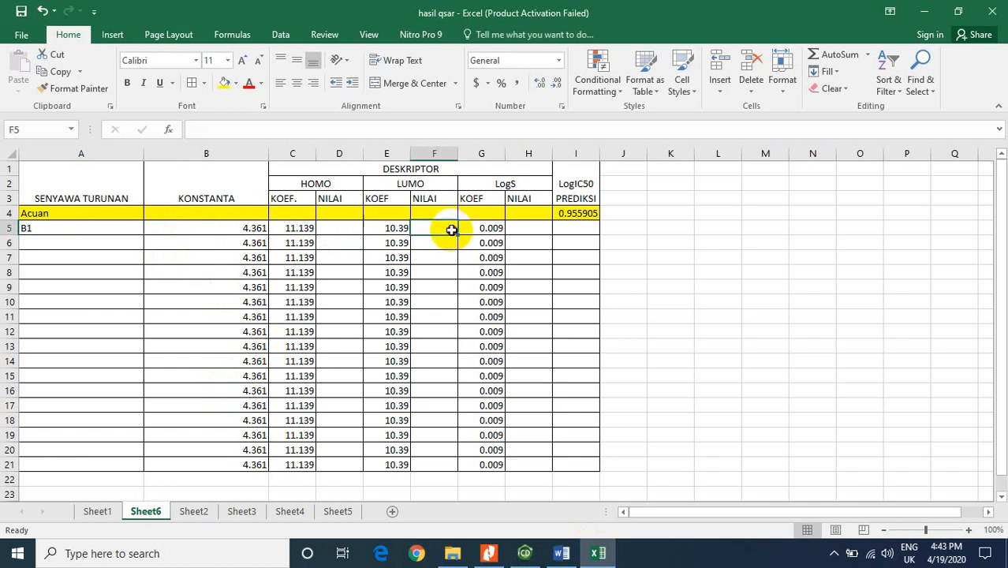
pyautogui.click(535, 231)
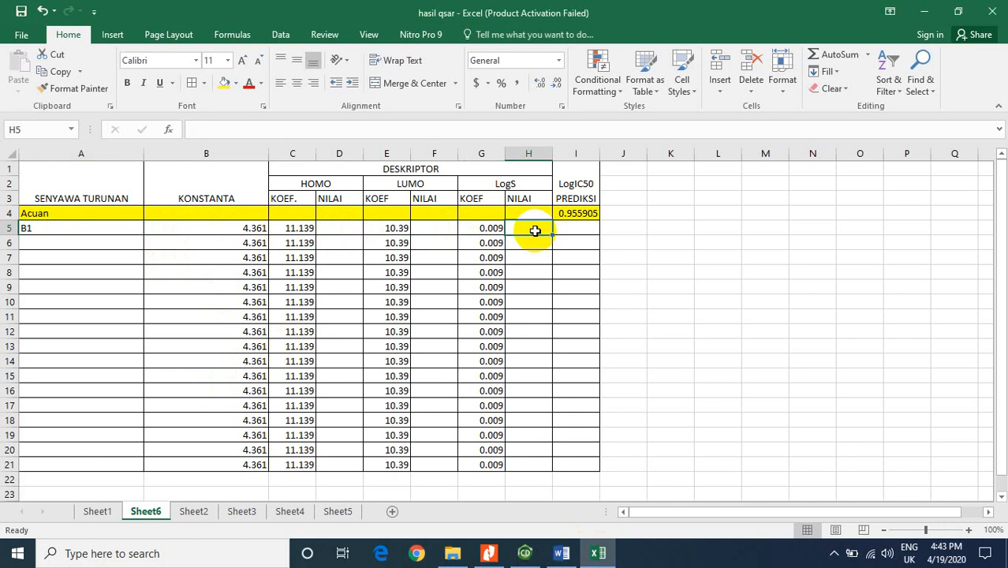
pyautogui.click(575, 229)
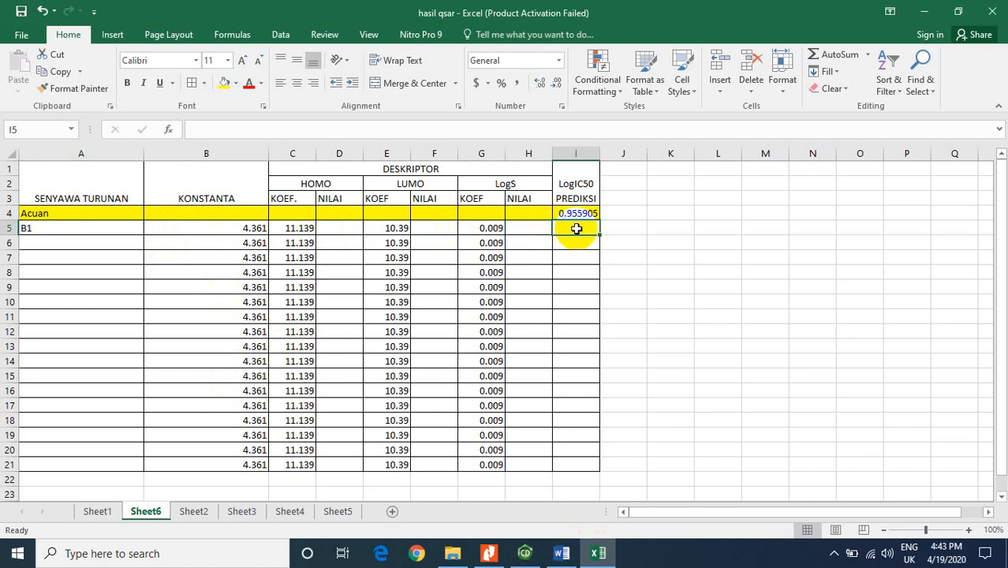
# Switch to ChemBioDraw, paste a copy of the dimethylamino structure below the original, and erase the dimethylamino group from the copy.
pyautogui.click(488, 553)
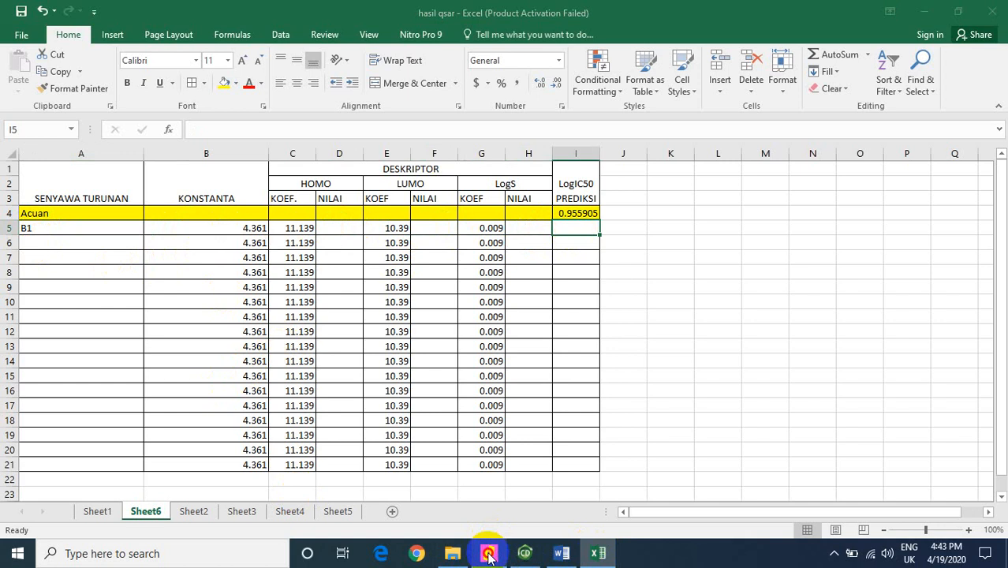
pyautogui.click(524, 552)
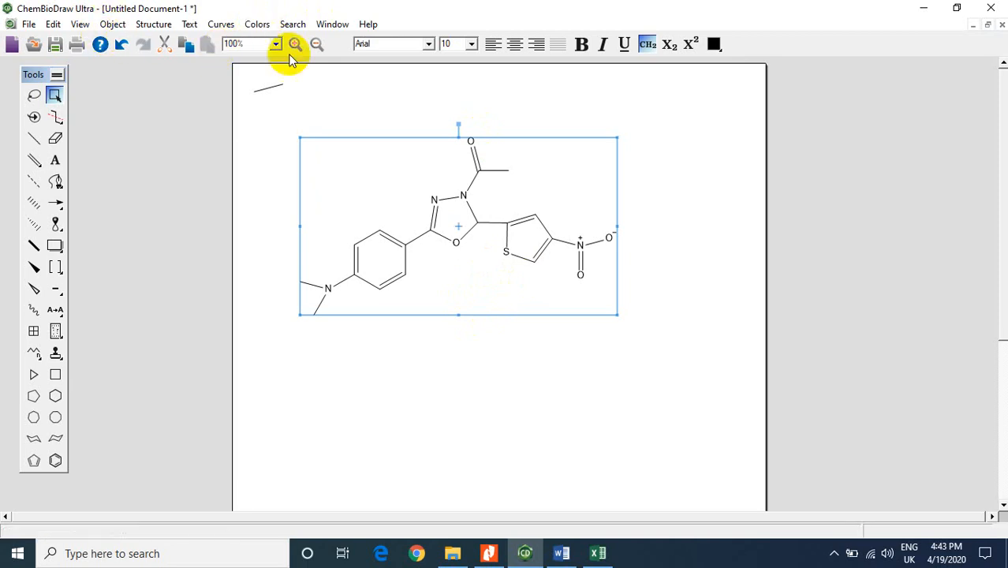
pyautogui.rightClick(404, 173)
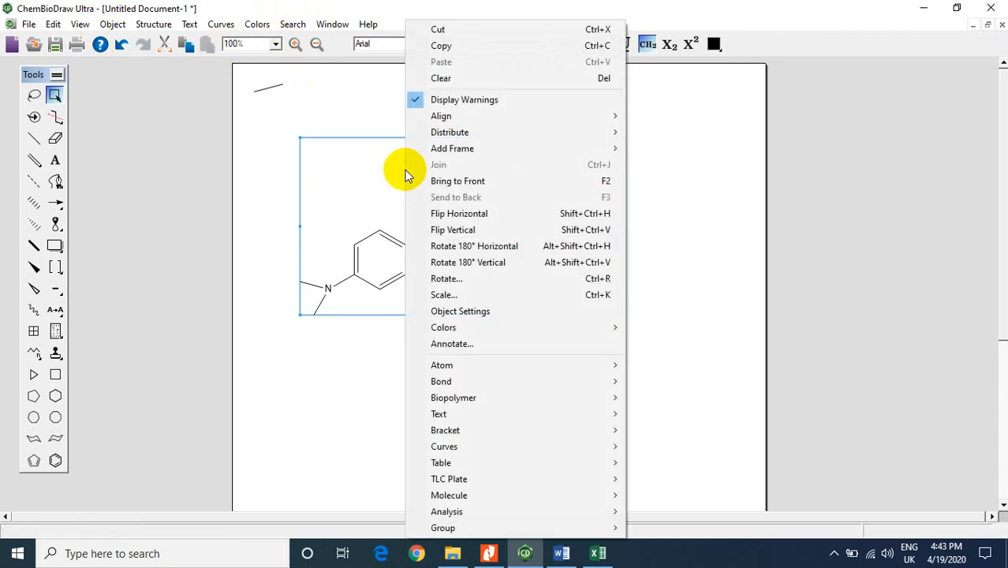
pyautogui.click(447, 48)
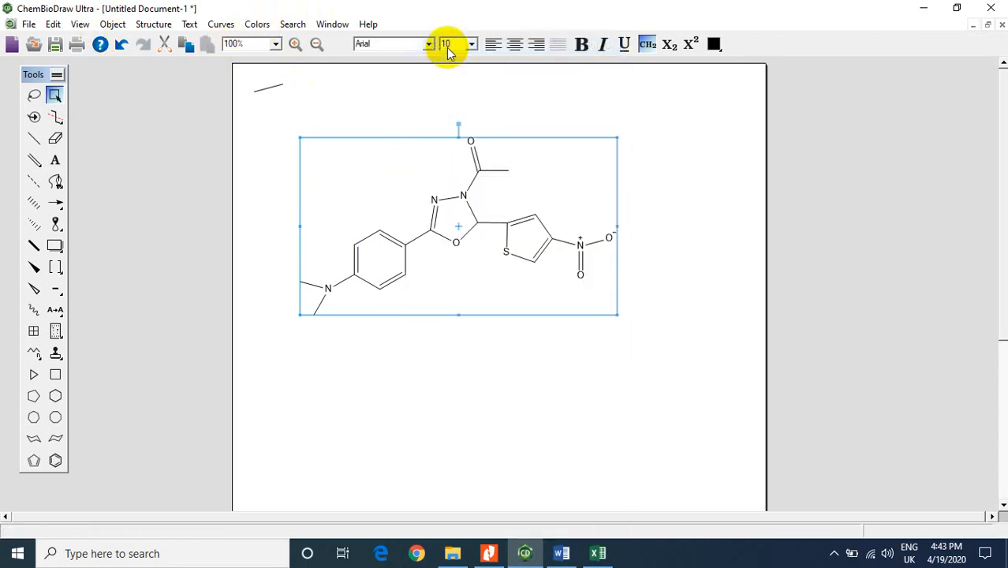
pyautogui.rightClick(417, 378)
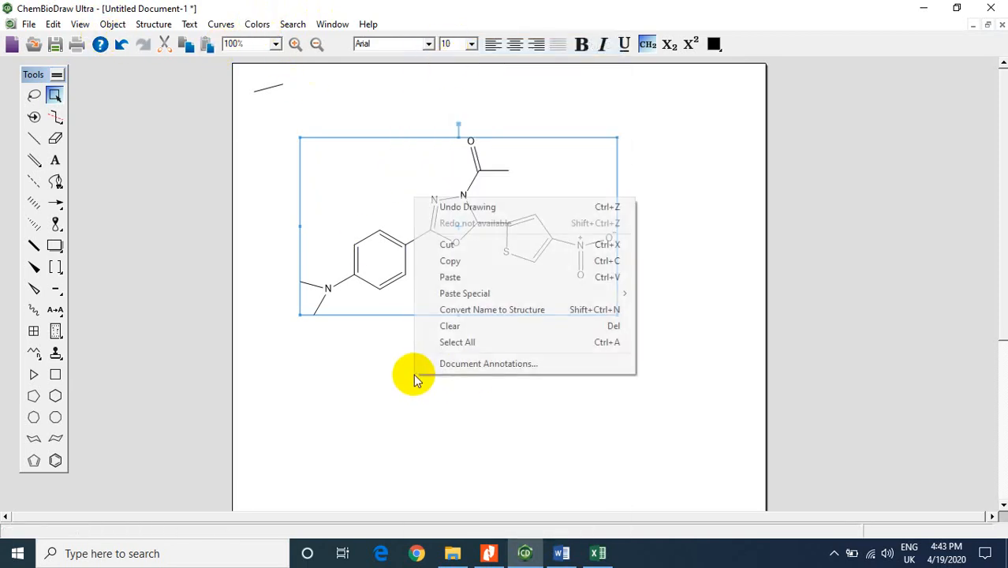
pyautogui.click(451, 277)
pyautogui.moveTo(457, 348); pyautogui.dragTo(547, 367)
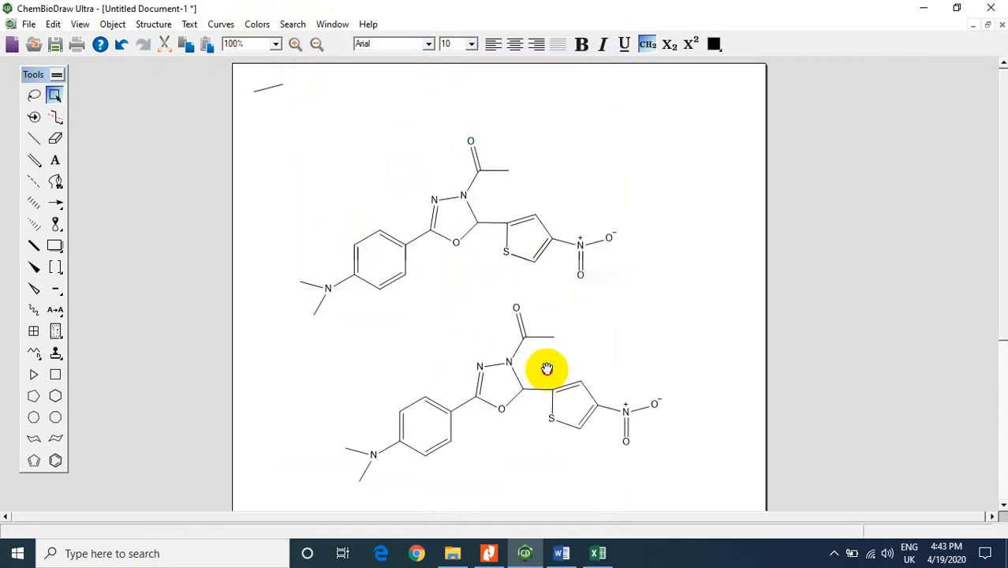
pyautogui.click(55, 138)
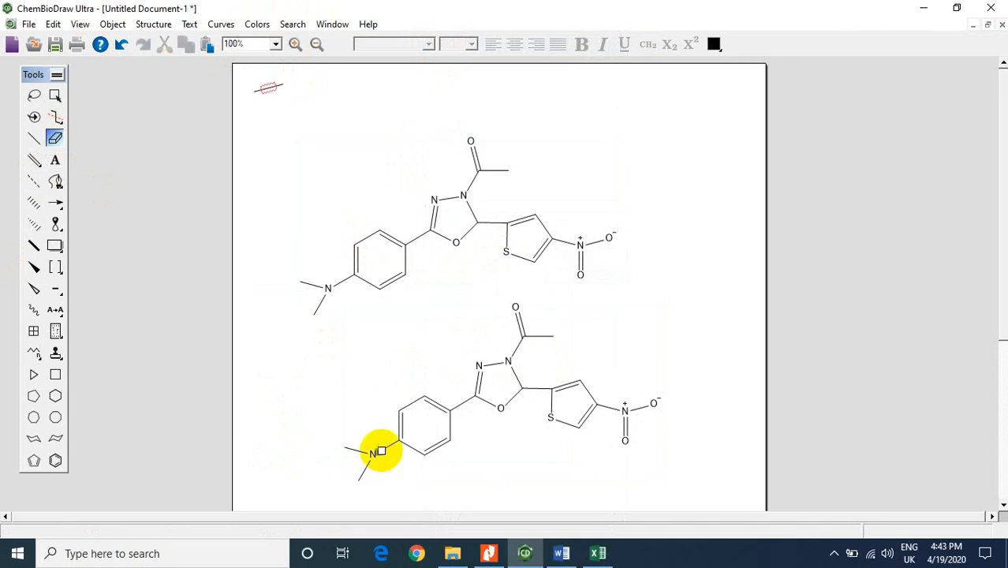
pyautogui.click(377, 453)
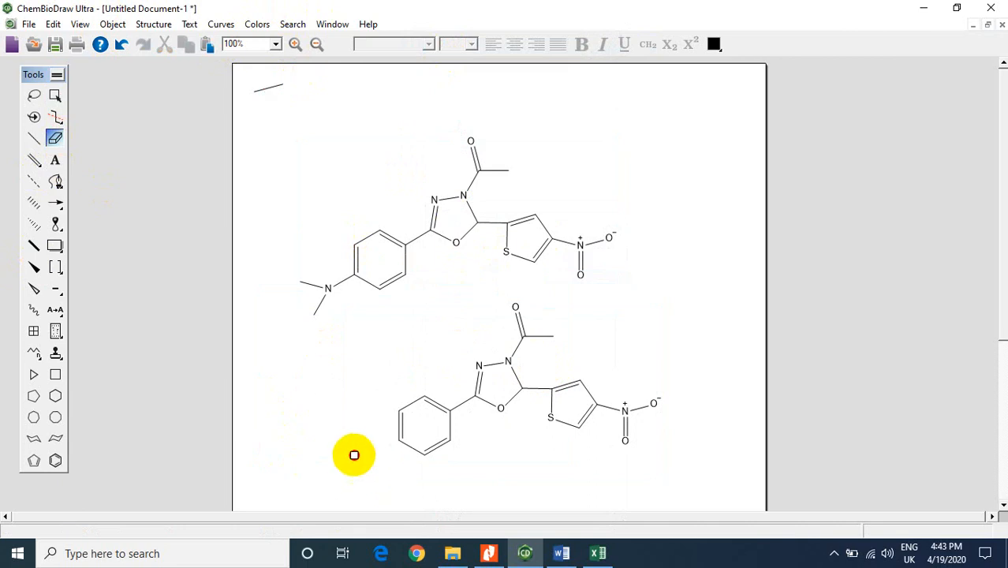
# Switch to Nitro Pro and consult the Tugas parent structure in Modul-6-HKSA-1+Lembar Kerja and the Topliss scheme in Modul-8-HKSA-3.
pyautogui.click(489, 553)
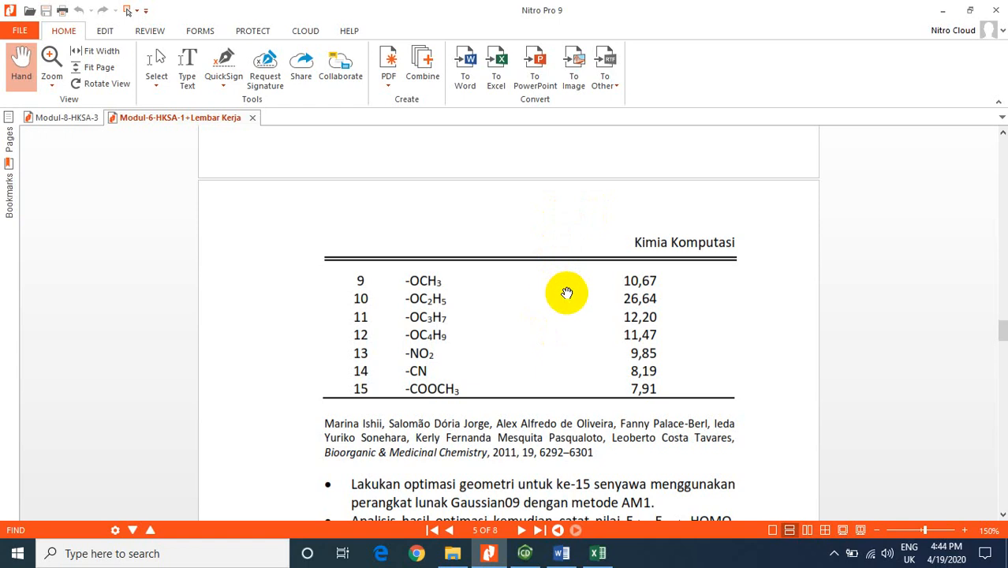
pyautogui.scroll(10, 566, 292)
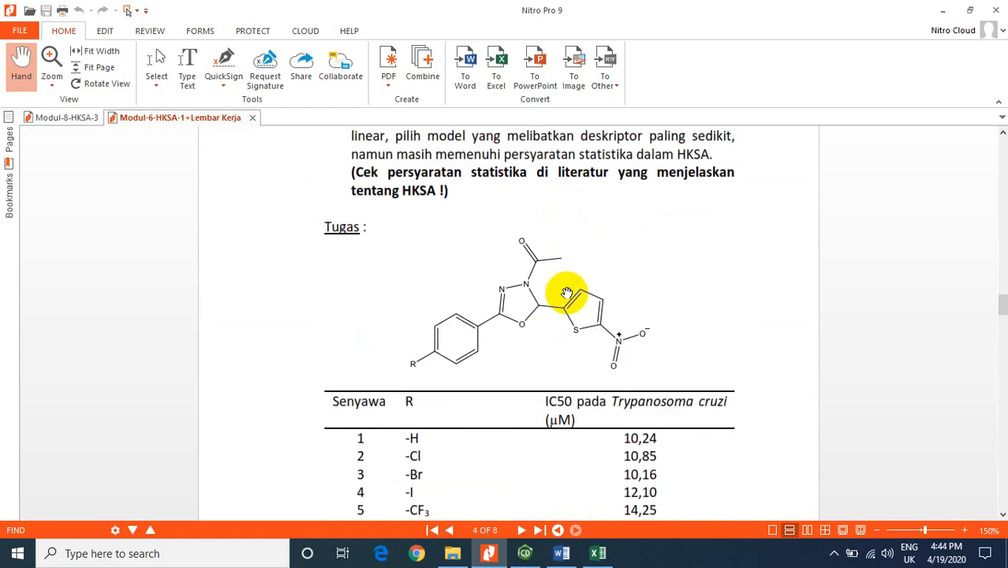
pyautogui.click(66, 118)
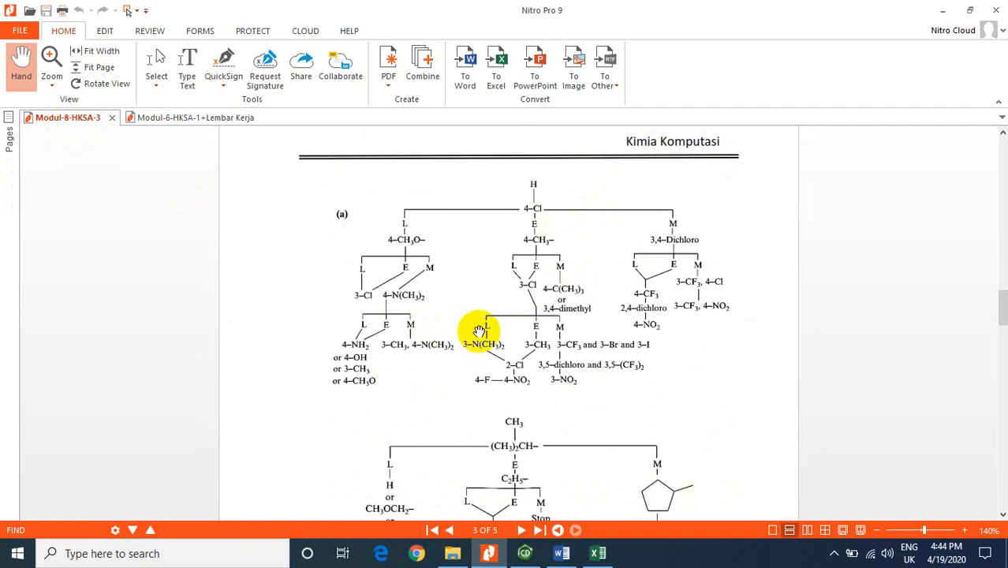